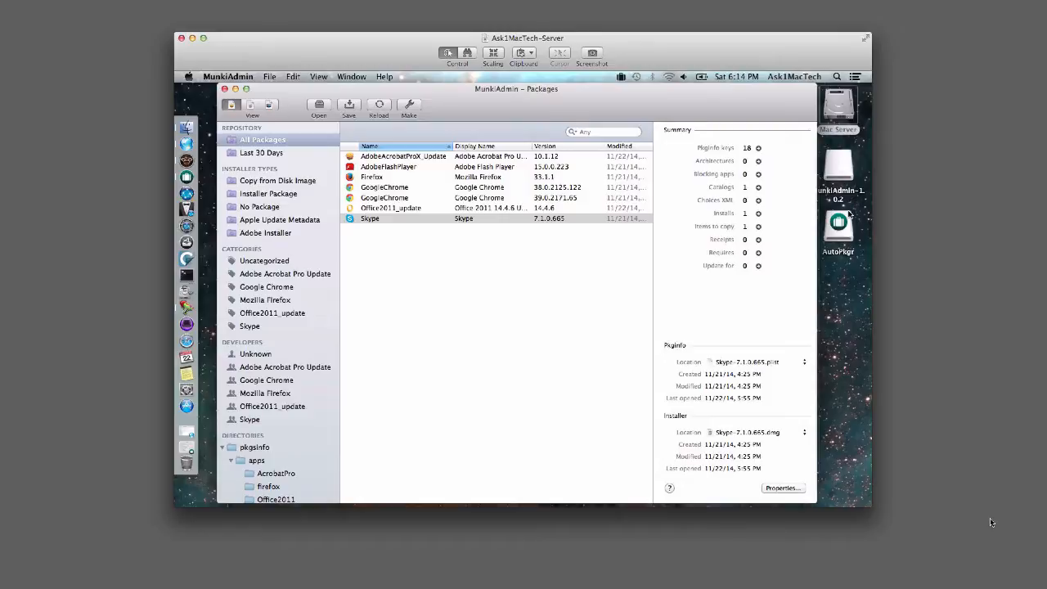
Switch to AutoPkgr, review the subscribed repositories and the enabled Adium.munki recipe, and return to MunkiAdmin.
{"action": "left_click", "coordinate": [187, 177]}
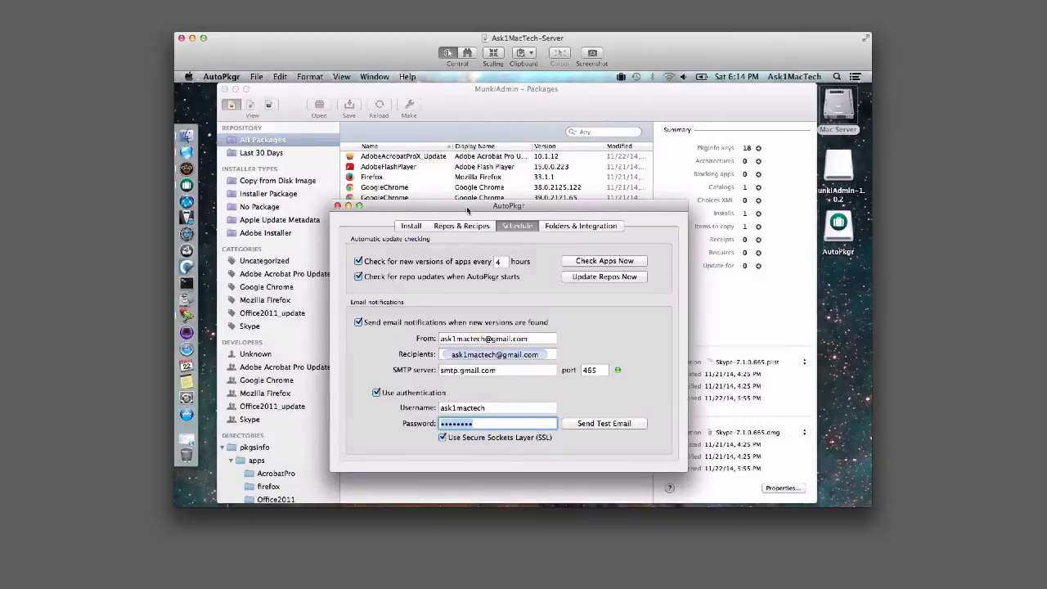
{"action": "left_click", "coordinate": [474, 165]}
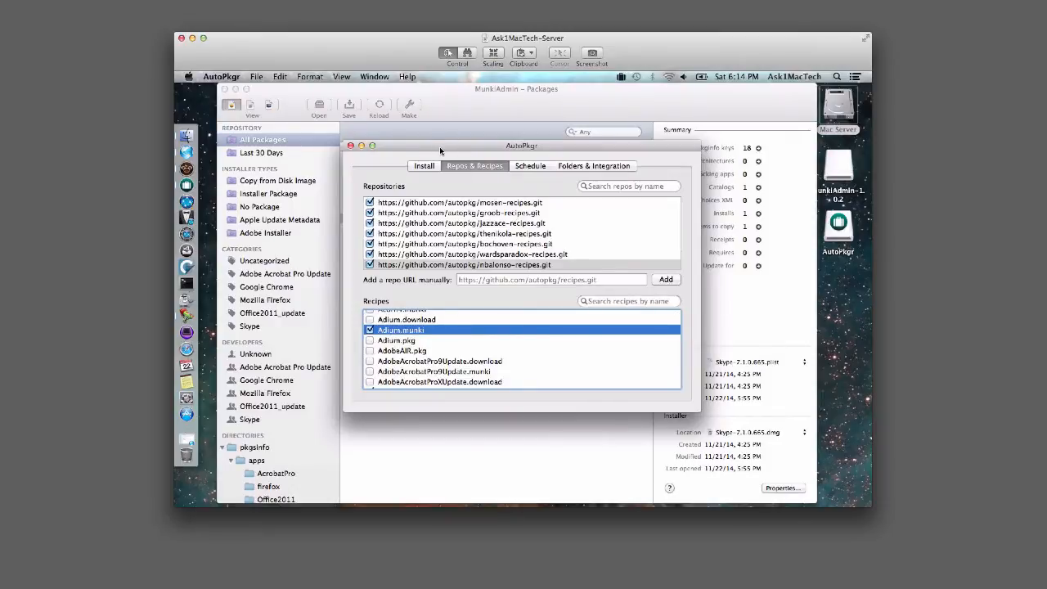
{"action": "left_click", "coordinate": [361, 146]}
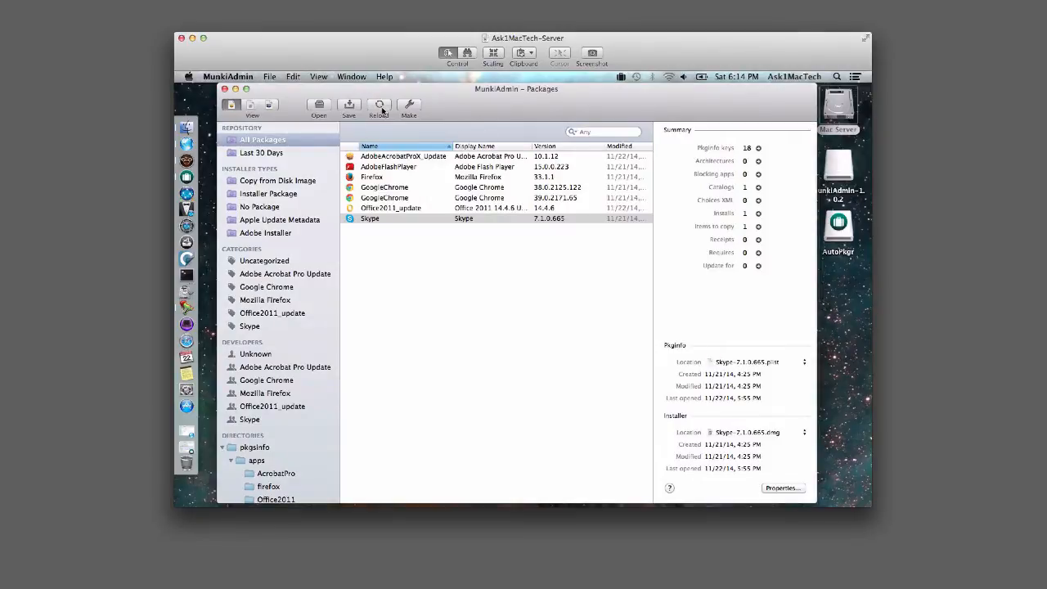
Reload the Munki repository's packages and save the repository with freshly made catalogs.
{"action": "left_click", "coordinate": [380, 105]}
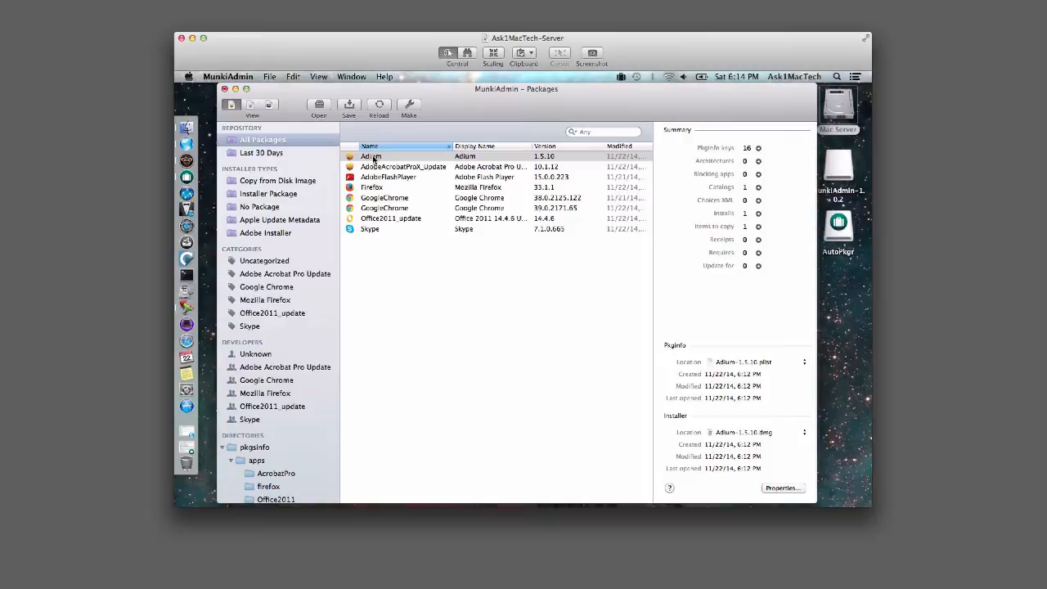
{"action": "left_click", "coordinate": [409, 106]}
{"action": "left_click", "coordinate": [350, 107]}
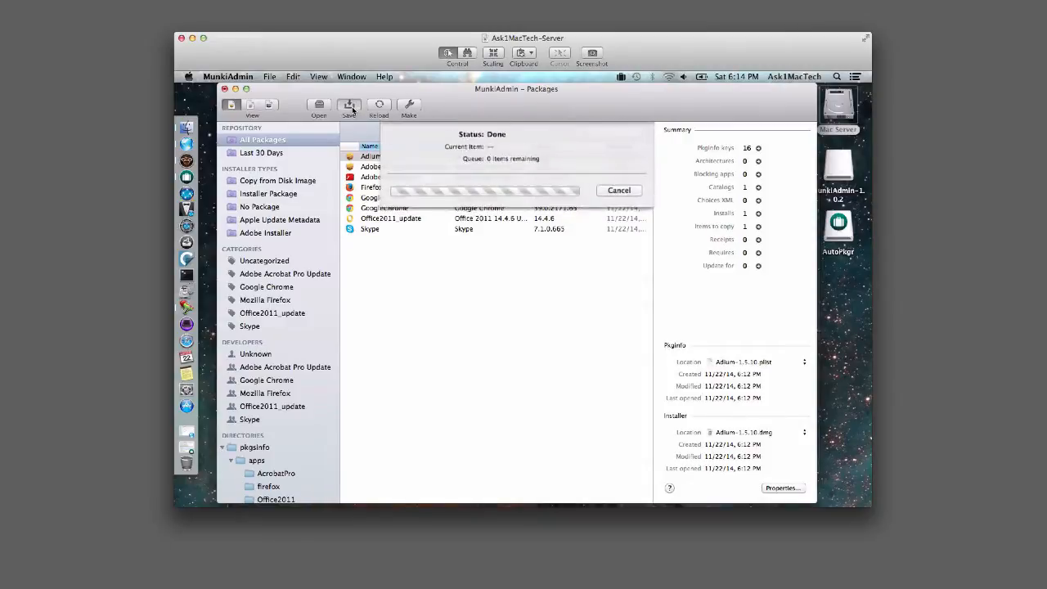
{"action": "left_click_drag", "start_coordinate": [484, 96], "coordinate": [480, 97]}
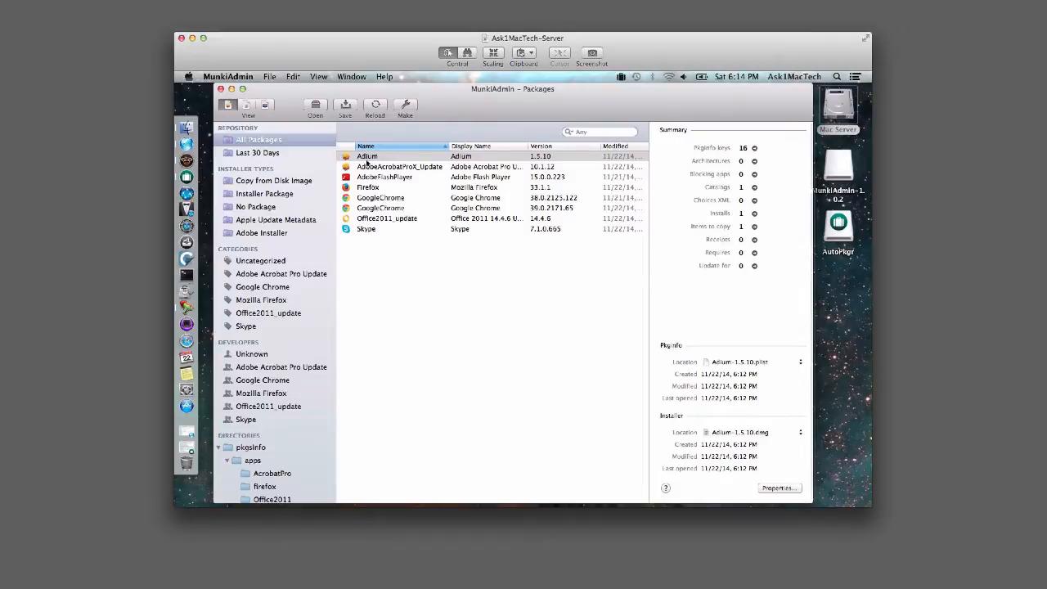
Extract a new icon for package Adium 1.5.10, with the option to use it in other packages of the same name.
{"action": "left_click", "coordinate": [407, 156]}
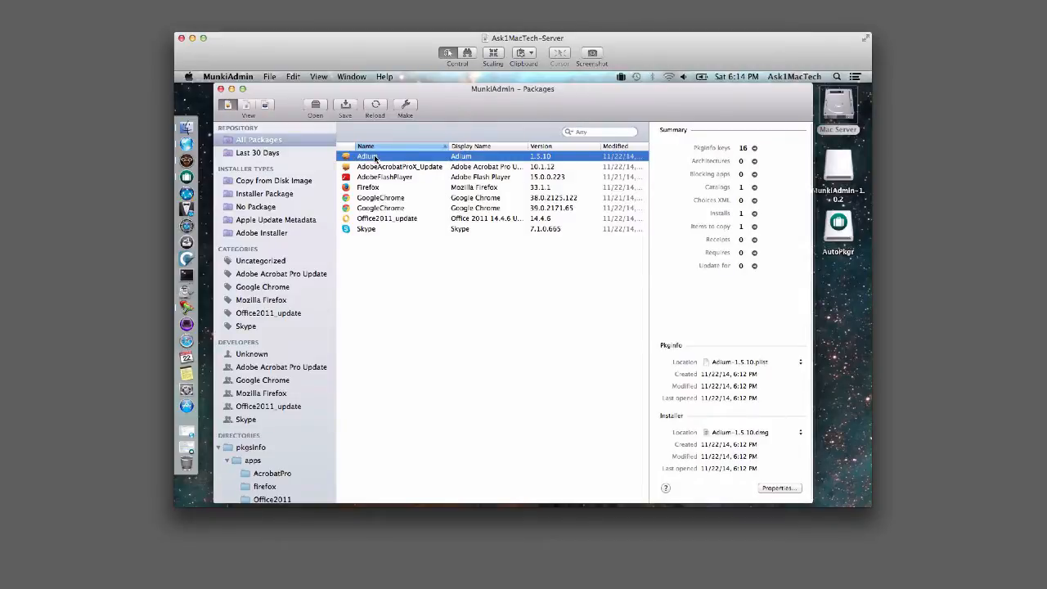
{"action": "right_click", "coordinate": [375, 158]}
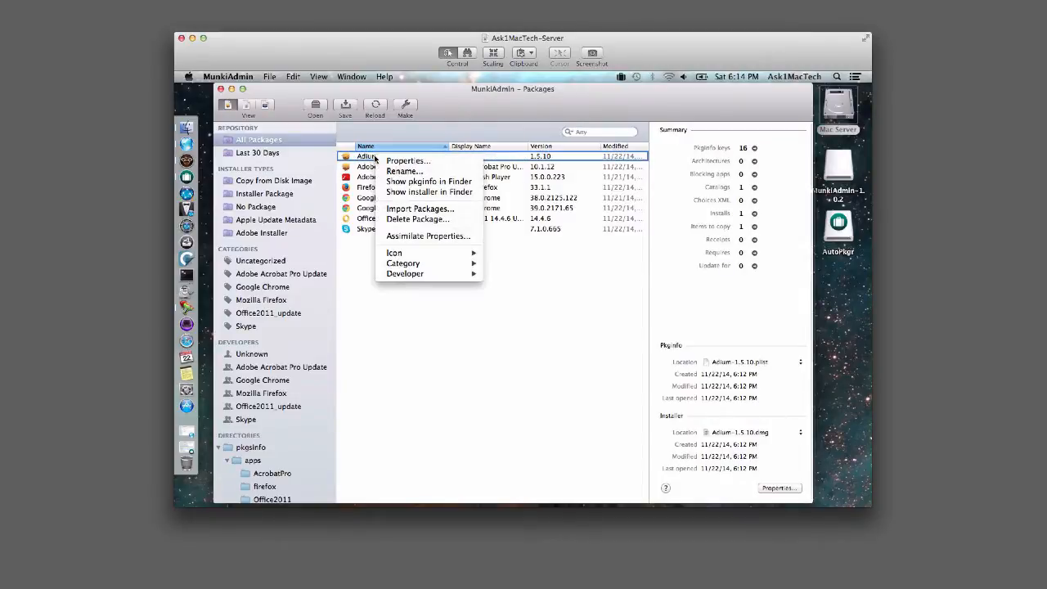
{"action": "left_click", "coordinate": [365, 157]}
{"action": "right_click", "coordinate": [366, 154]}
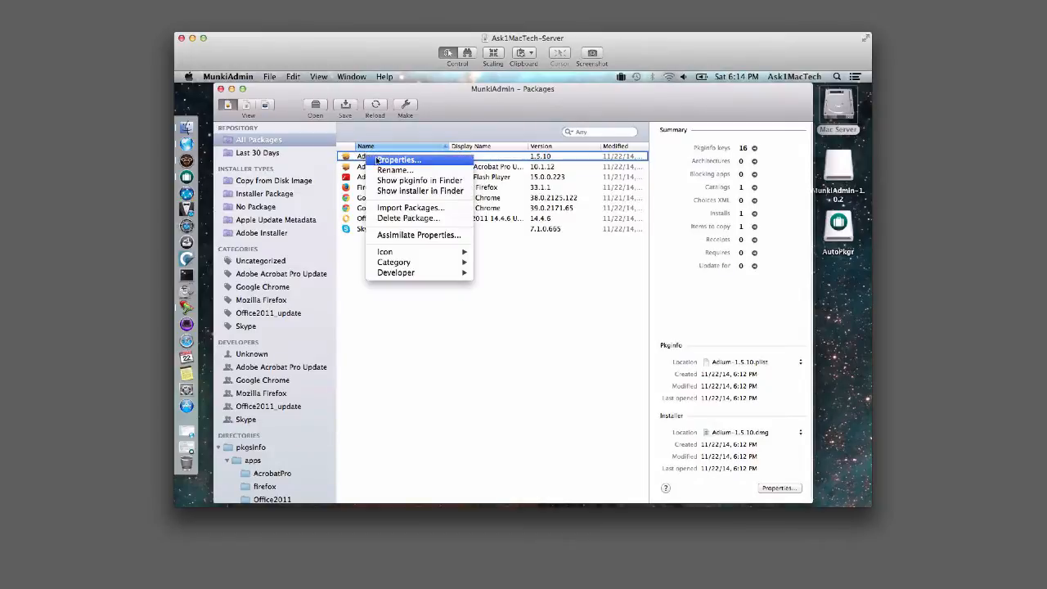
{"action": "mouse_move", "coordinate": [413, 250]}
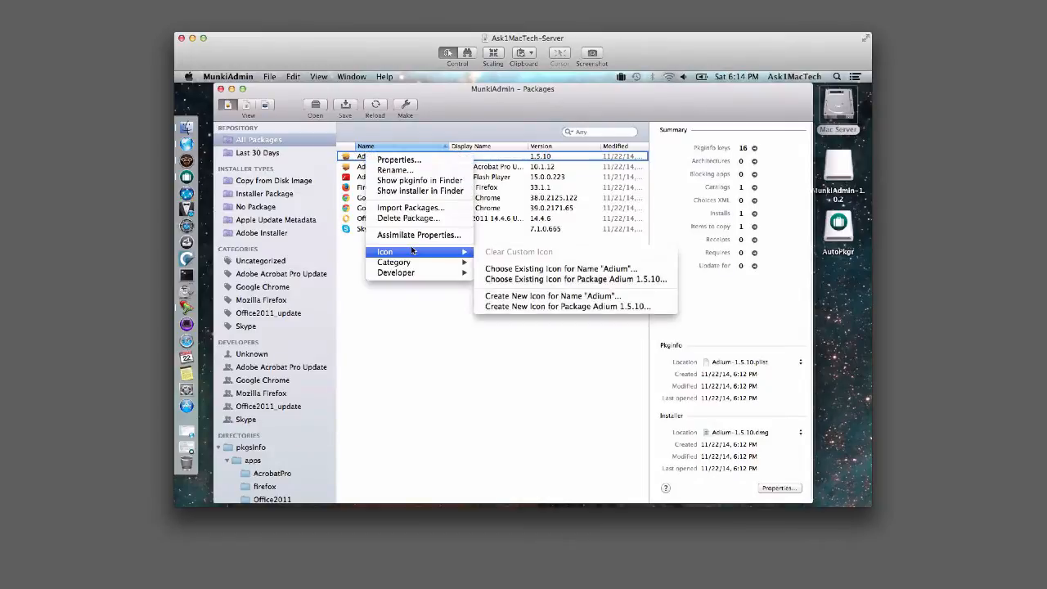
{"action": "left_click", "coordinate": [579, 307]}
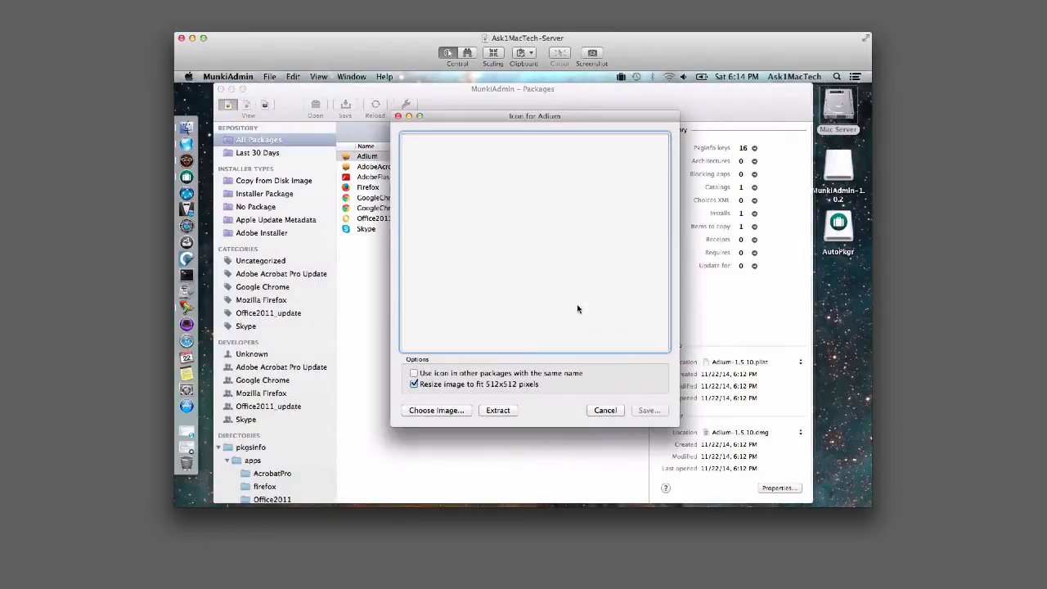
{"action": "left_click", "coordinate": [413, 373]}
{"action": "left_click", "coordinate": [499, 411]}
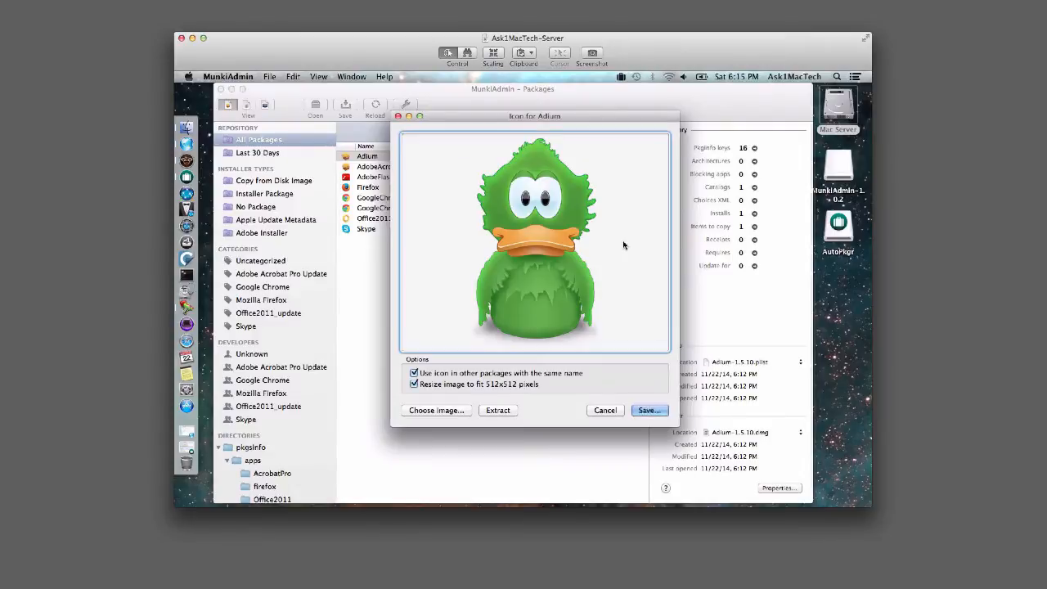
Save the extracted icon as Adium.png in the repository's icons folder and remake the catalogs.
{"action": "left_click", "coordinate": [650, 410]}
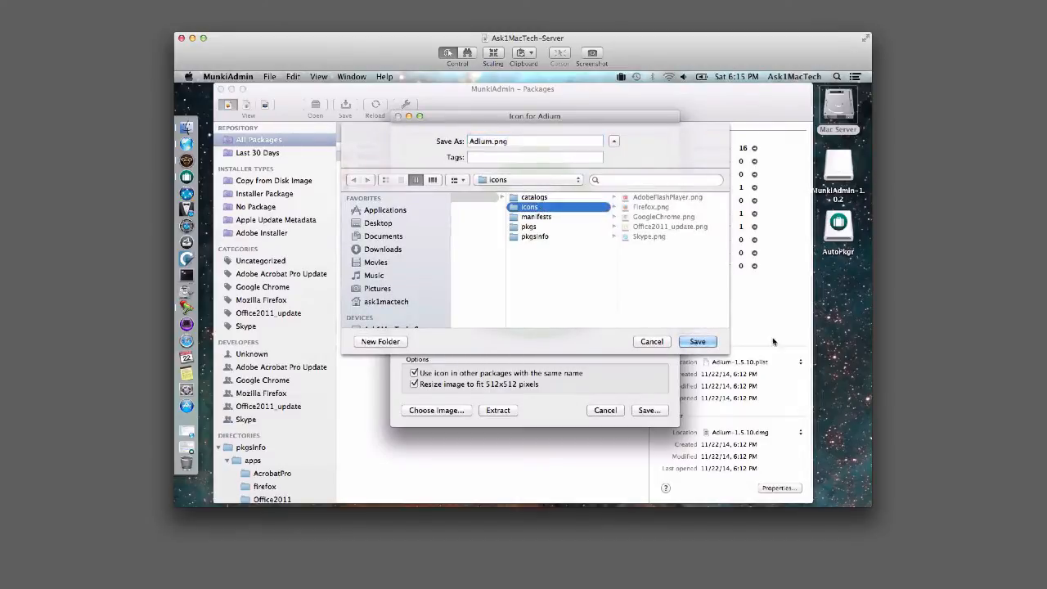
{"action": "left_click", "coordinate": [700, 343]}
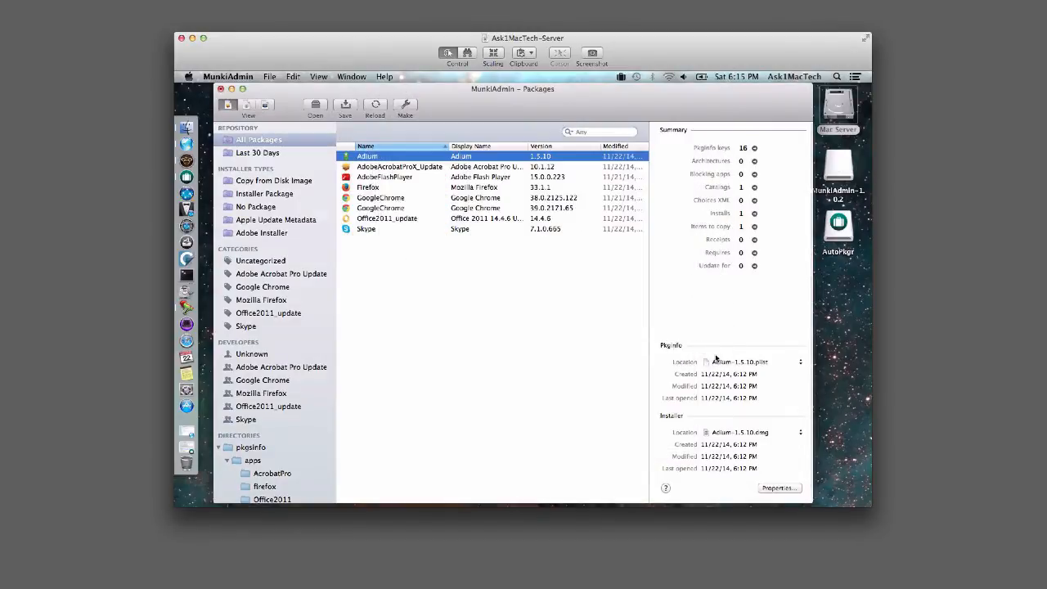
{"action": "left_click", "coordinate": [405, 110]}
{"action": "left_click_drag", "start_coordinate": [446, 95], "coordinate": [452, 91]}
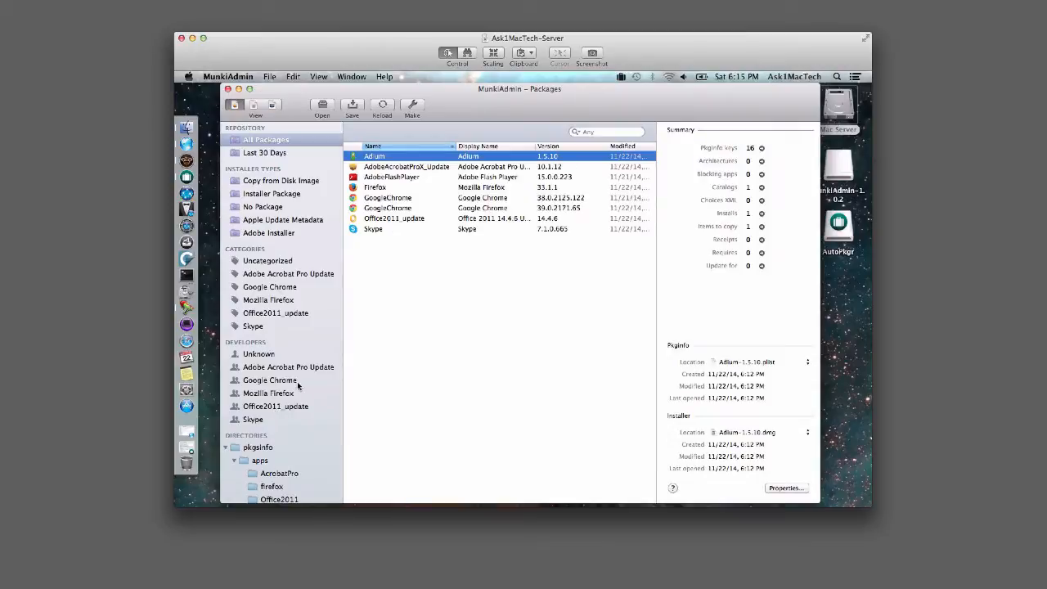
Open the Adium package's properties and assign it a new category named Adium.
{"action": "double_click", "coordinate": [376, 156]}
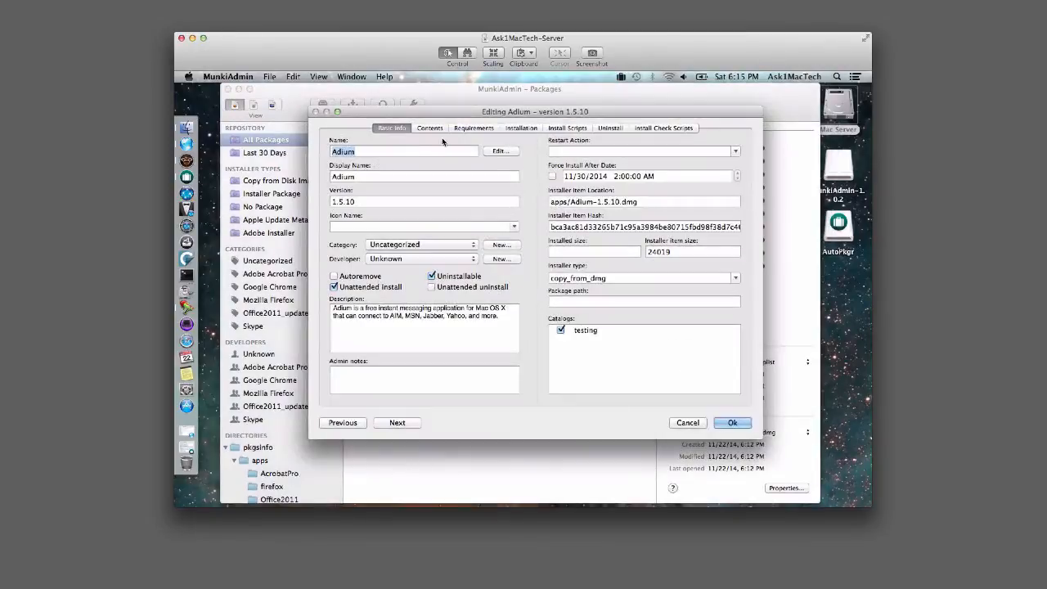
{"action": "left_click_drag", "start_coordinate": [451, 117], "coordinate": [444, 131]}
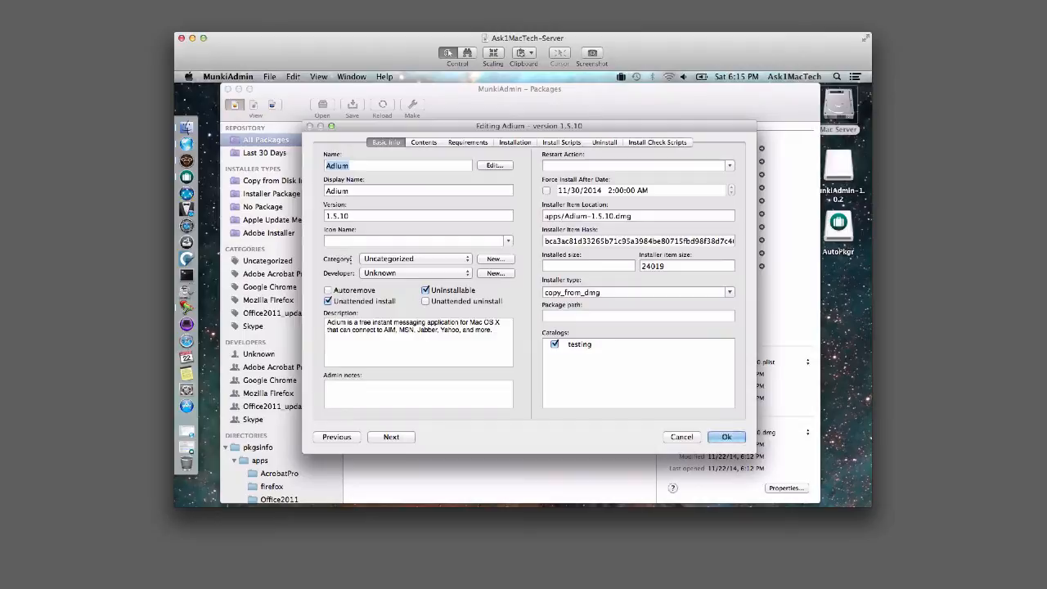
{"action": "left_click", "coordinate": [495, 258]}
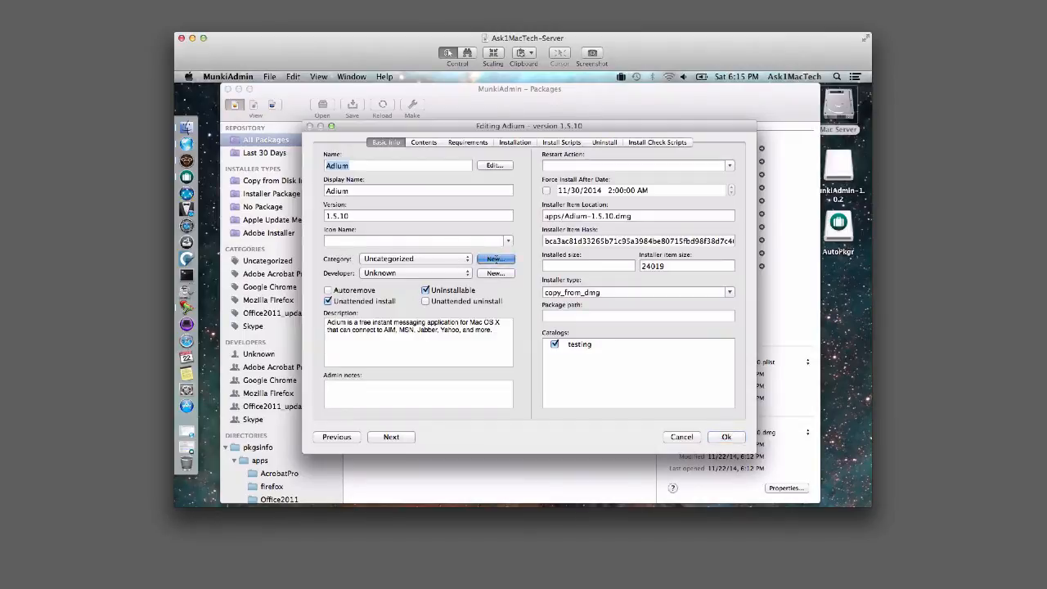
{"action": "type", "text": "Adium"}
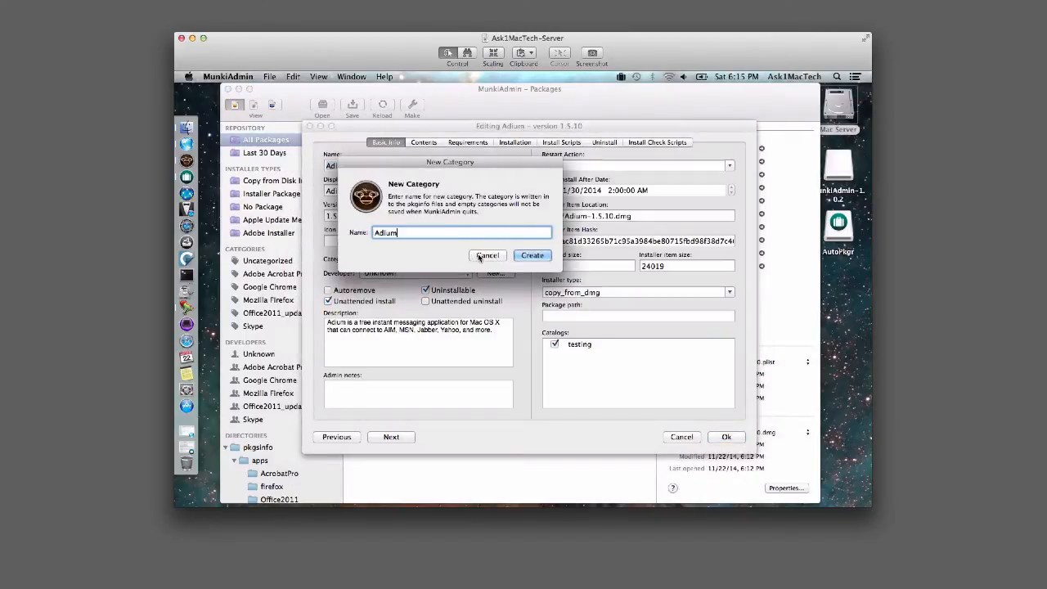
{"action": "left_click", "coordinate": [544, 259]}
Assign the package a new developer named Adium, accept the edits, and remake the catalogs.
{"action": "left_click", "coordinate": [506, 276]}
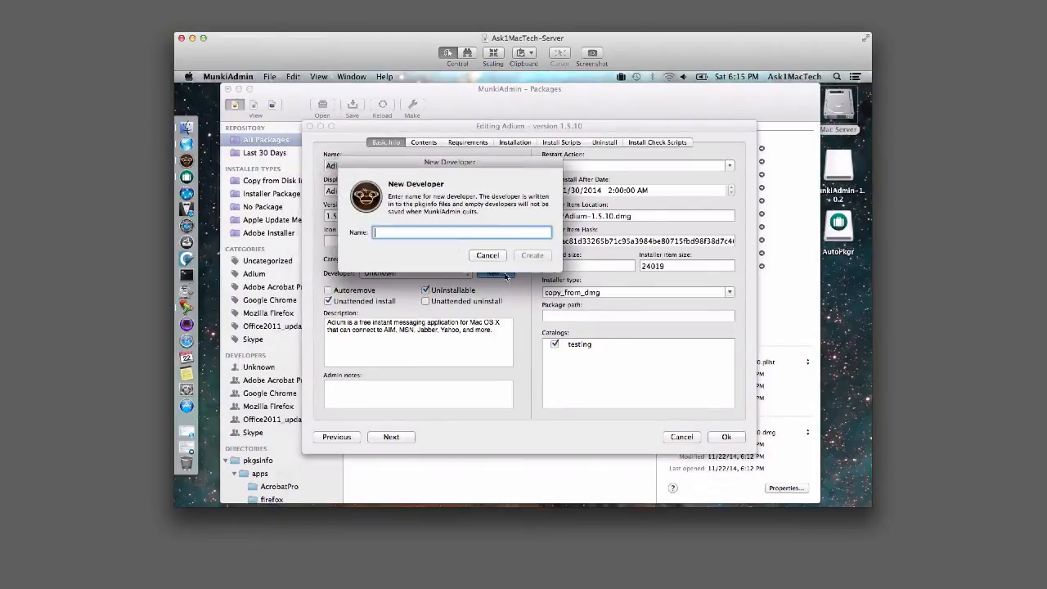
{"action": "type", "text": "Adium"}
{"action": "left_click", "coordinate": [533, 255]}
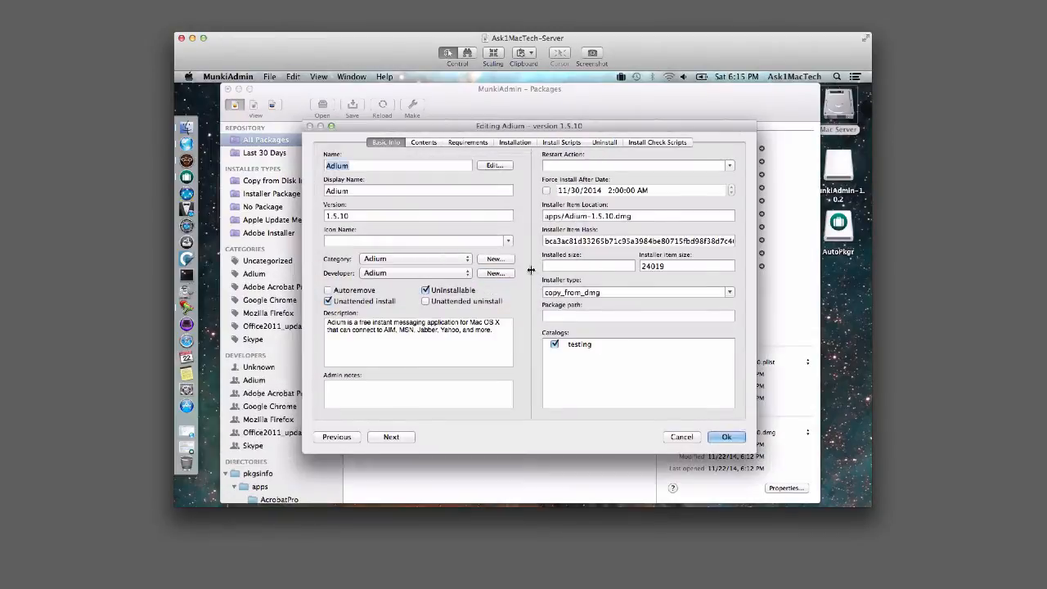
{"action": "left_click", "coordinate": [741, 439]}
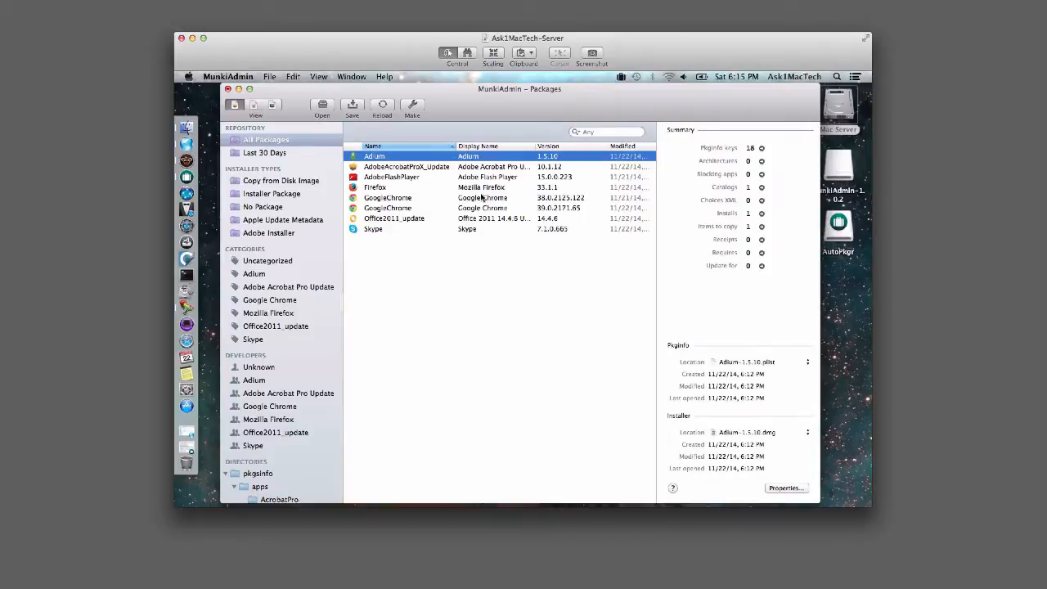
{"action": "left_click", "coordinate": [414, 104]}
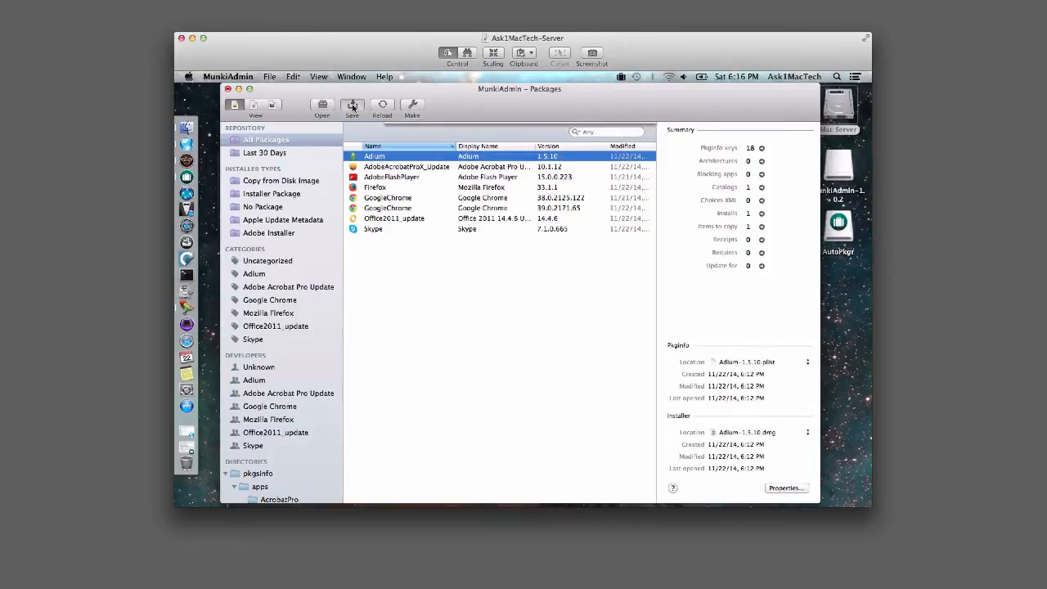
Check the packages listed under the Adium category and the Adium developer, and return to all packages.
{"action": "left_click", "coordinate": [254, 274]}
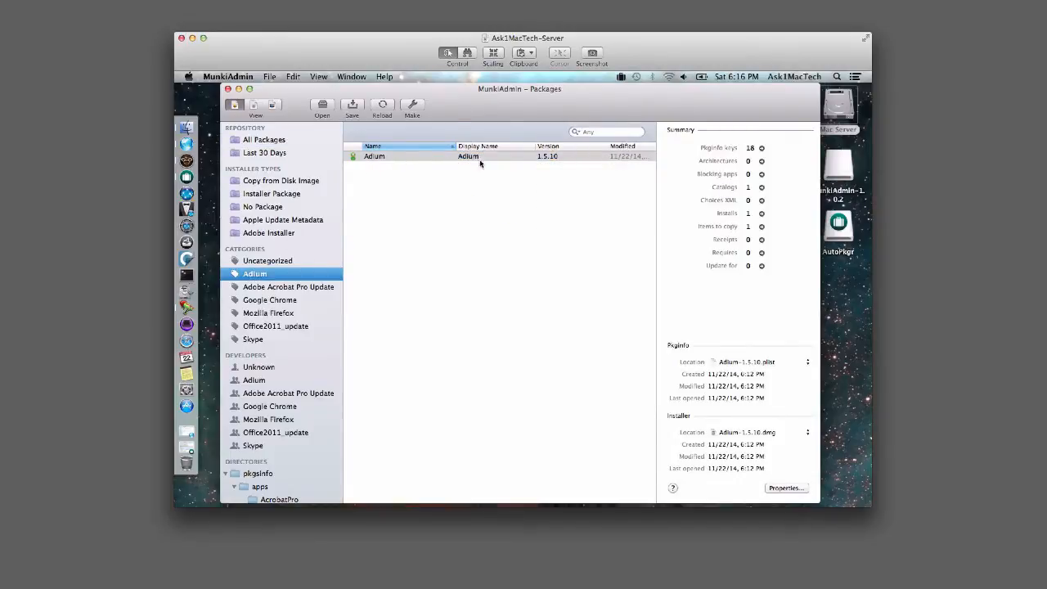
{"action": "left_click", "coordinate": [256, 380]}
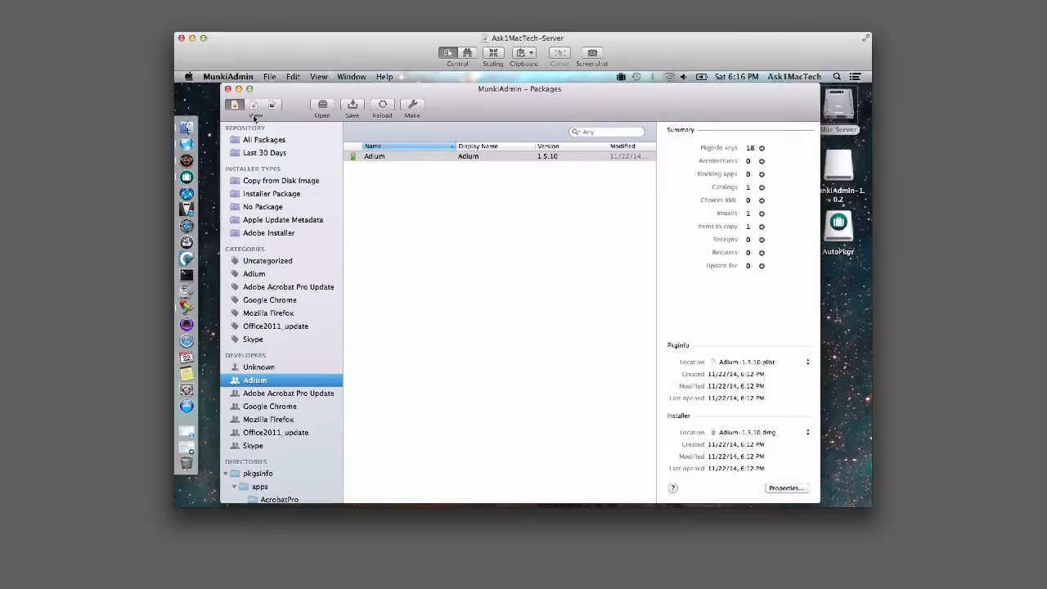
{"action": "left_click", "coordinate": [266, 140]}
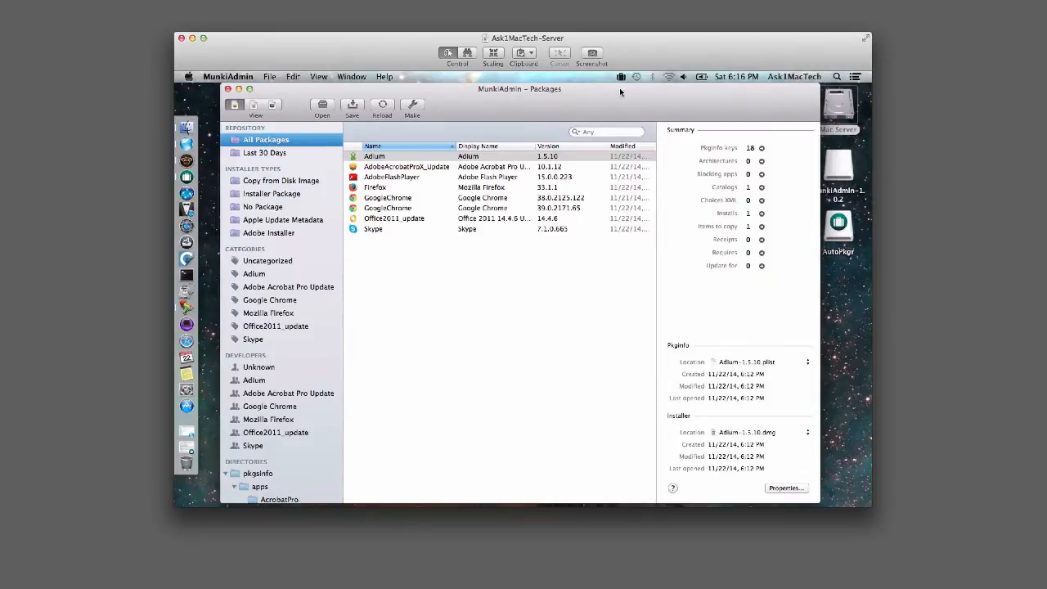
{"action": "left_click_drag", "start_coordinate": [619, 92], "coordinate": [593, 94]}
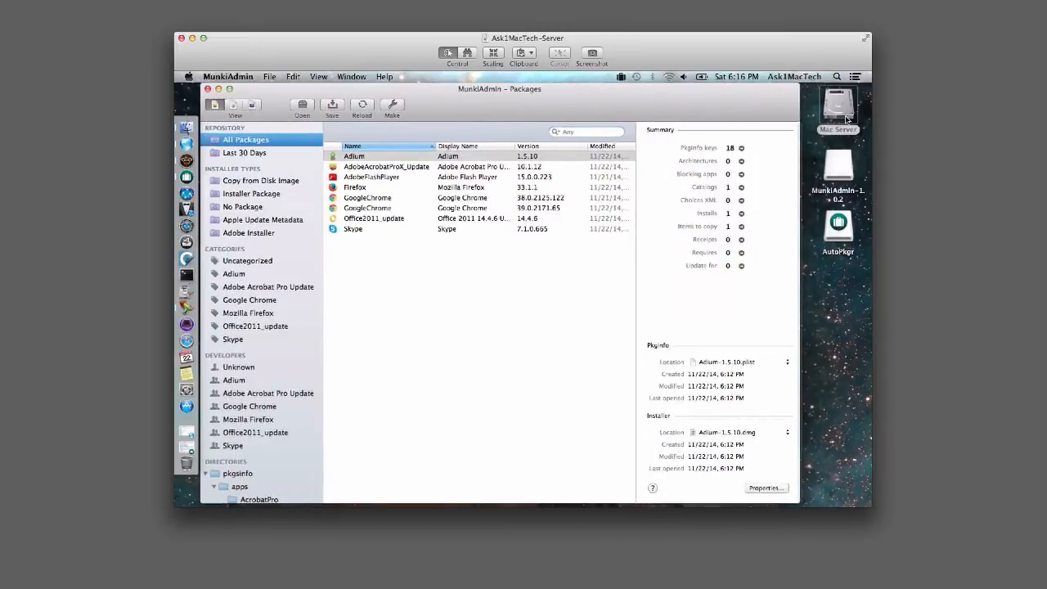
In Finder, inspect Adium-1.5.10.dmg in Users/Shared/munki_repo/pkgs/apps on the Mac Server drive, and return to MunkiAdmin.
{"action": "double_click", "coordinate": [838, 107]}
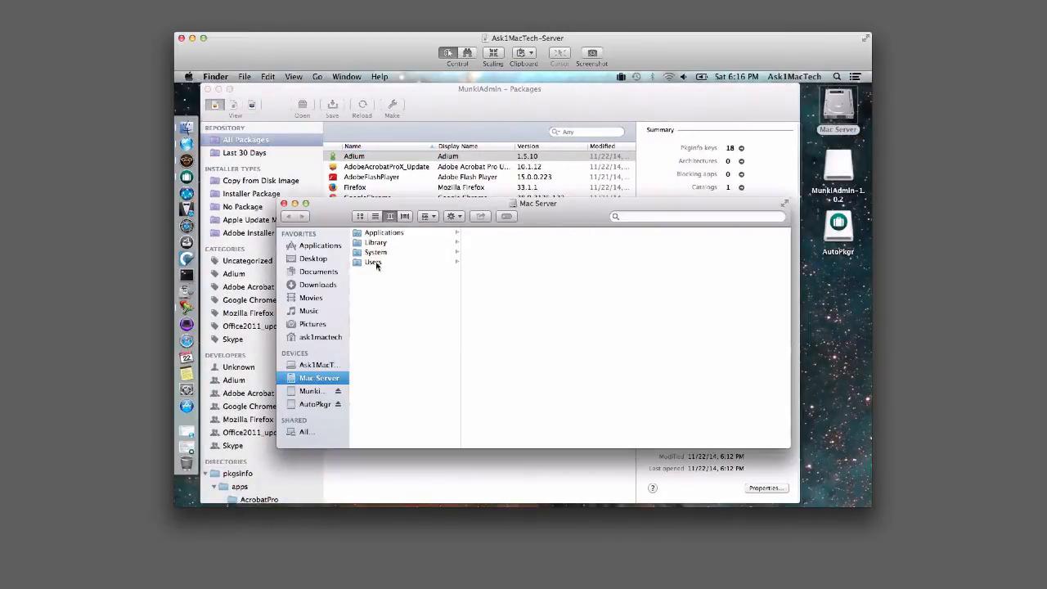
{"action": "left_click", "coordinate": [378, 263]}
{"action": "left_click", "coordinate": [487, 253]}
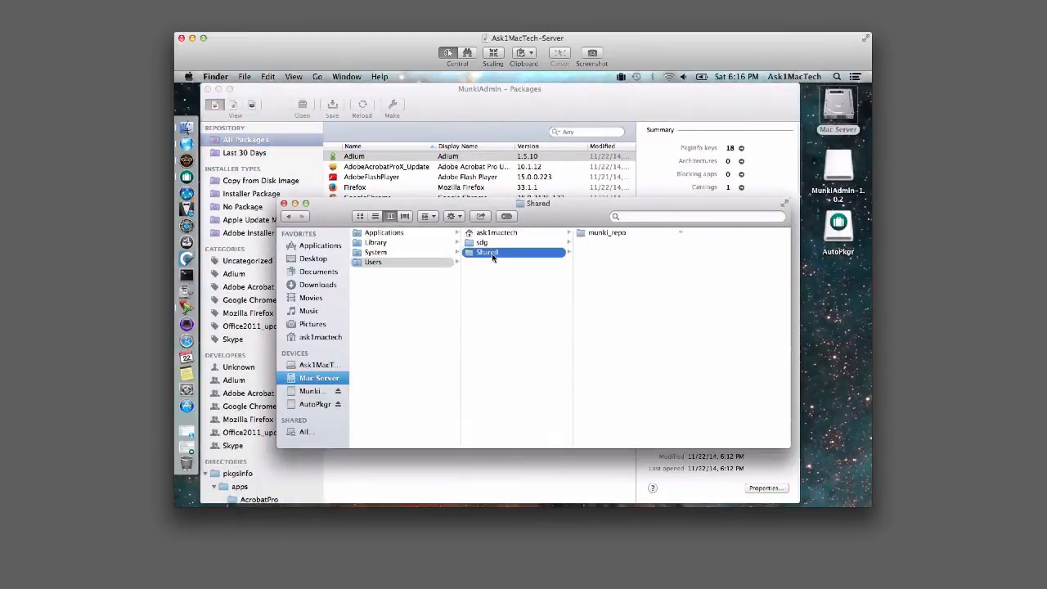
{"action": "left_click", "coordinate": [585, 235]}
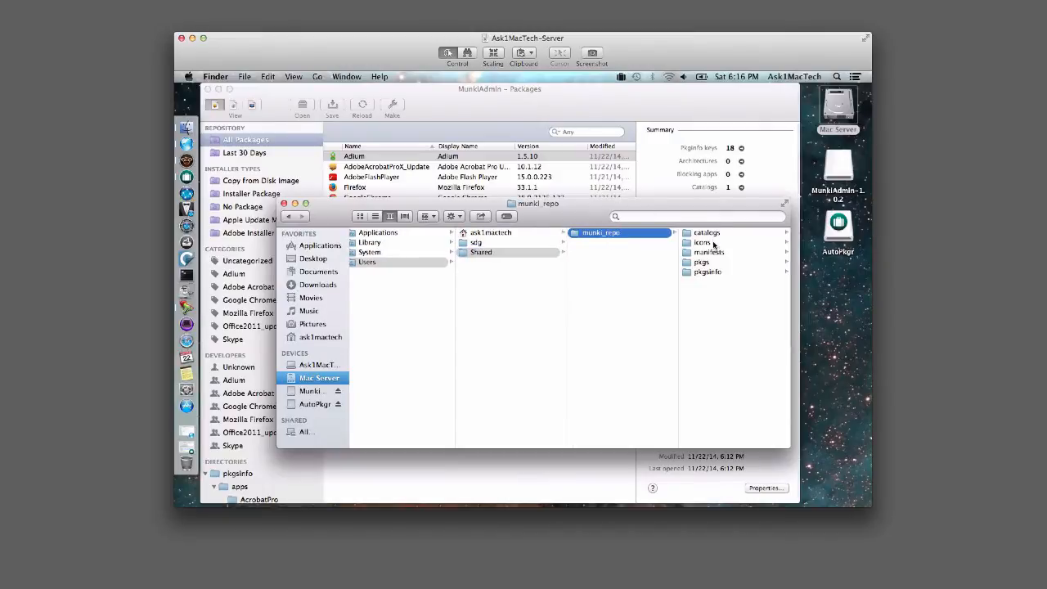
{"action": "left_click", "coordinate": [701, 264]}
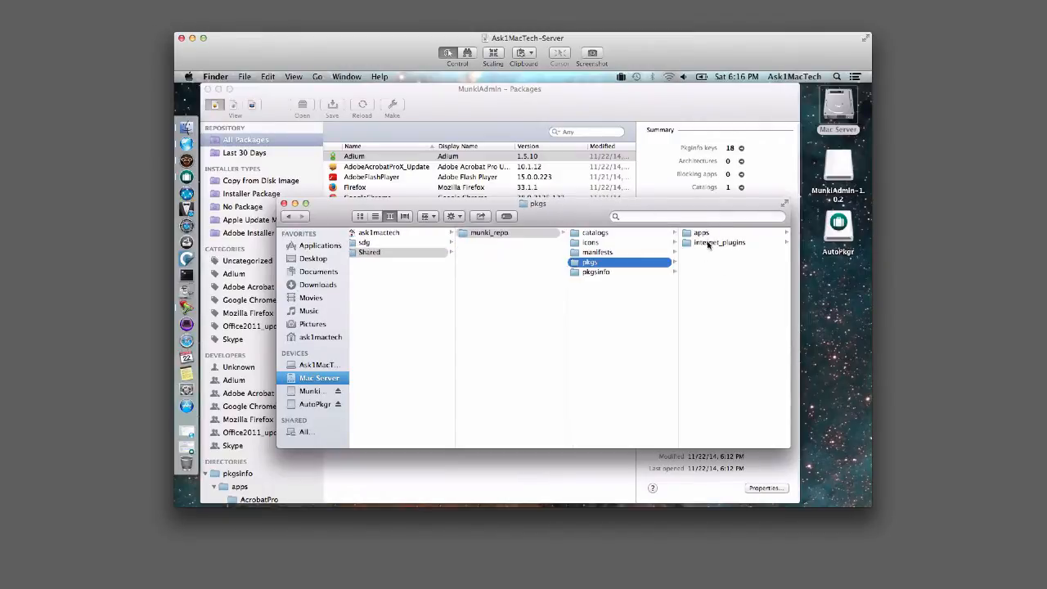
{"action": "left_click", "coordinate": [703, 235]}
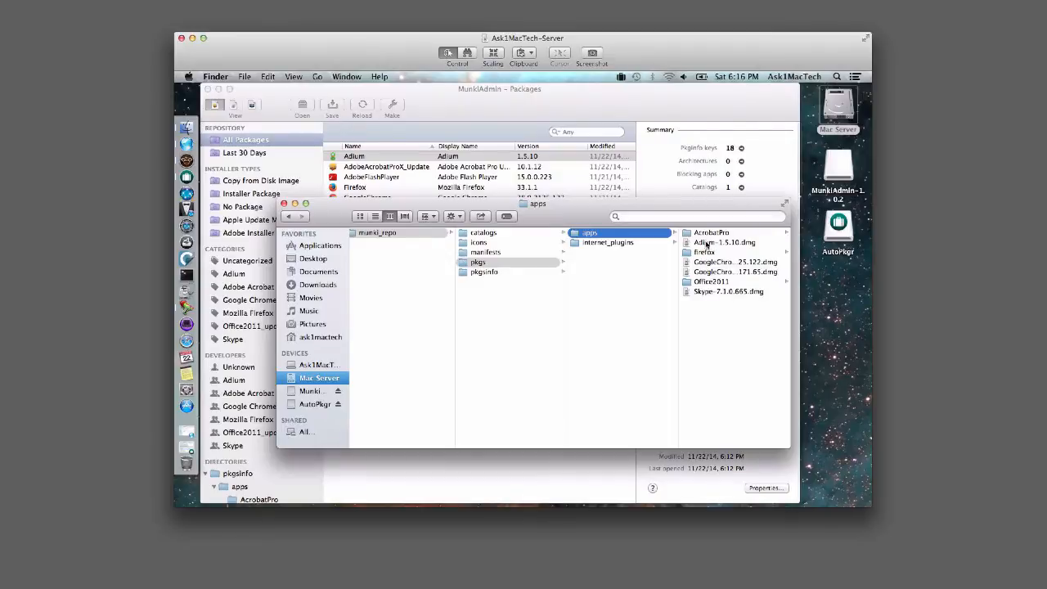
{"action": "left_click", "coordinate": [705, 243]}
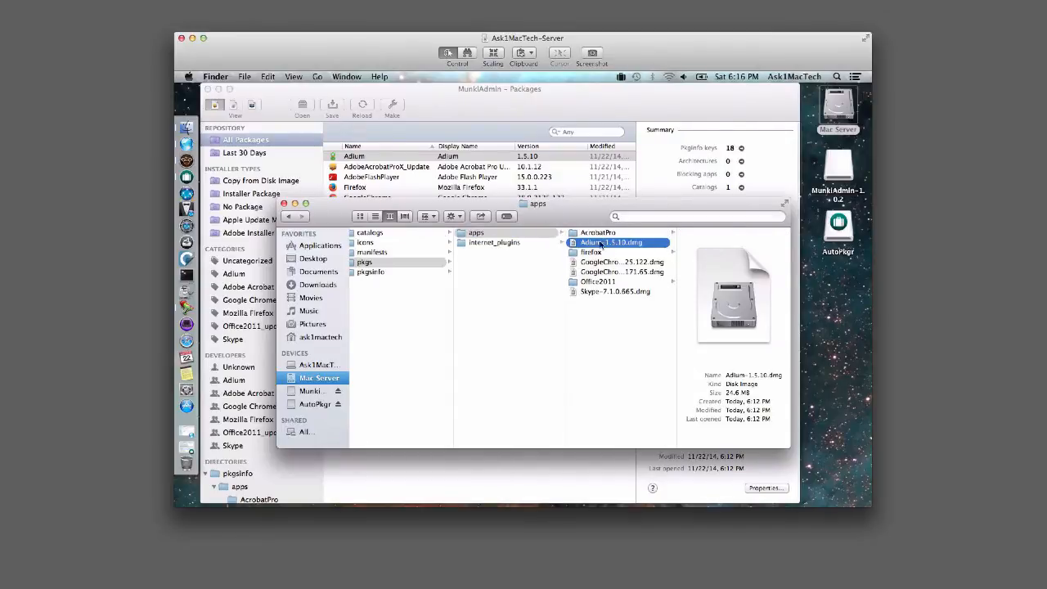
{"action": "left_click_drag", "start_coordinate": [596, 220], "coordinate": [555, 279]}
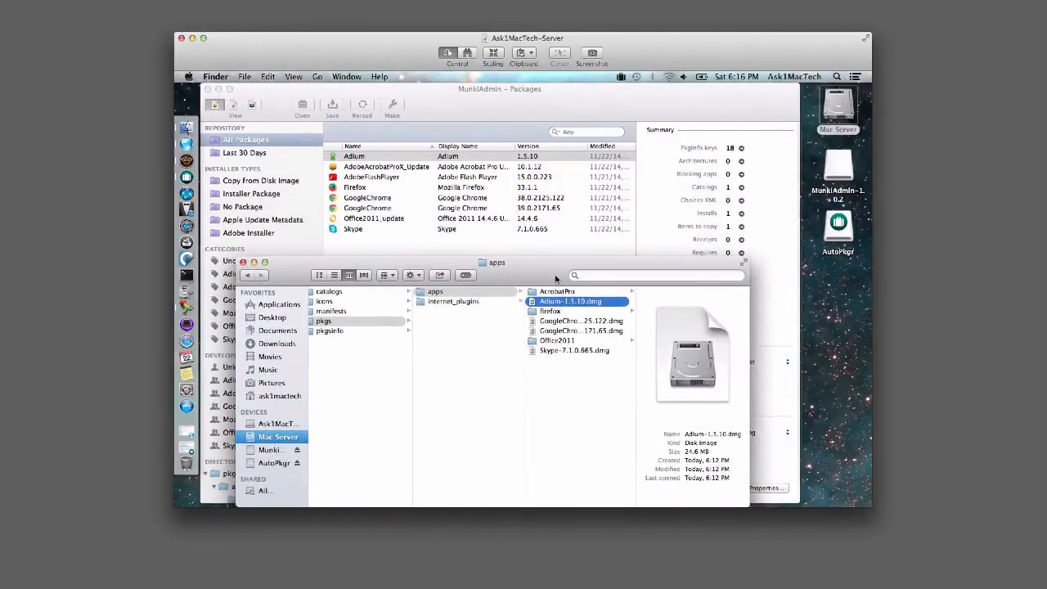
{"action": "left_click", "coordinate": [275, 104]}
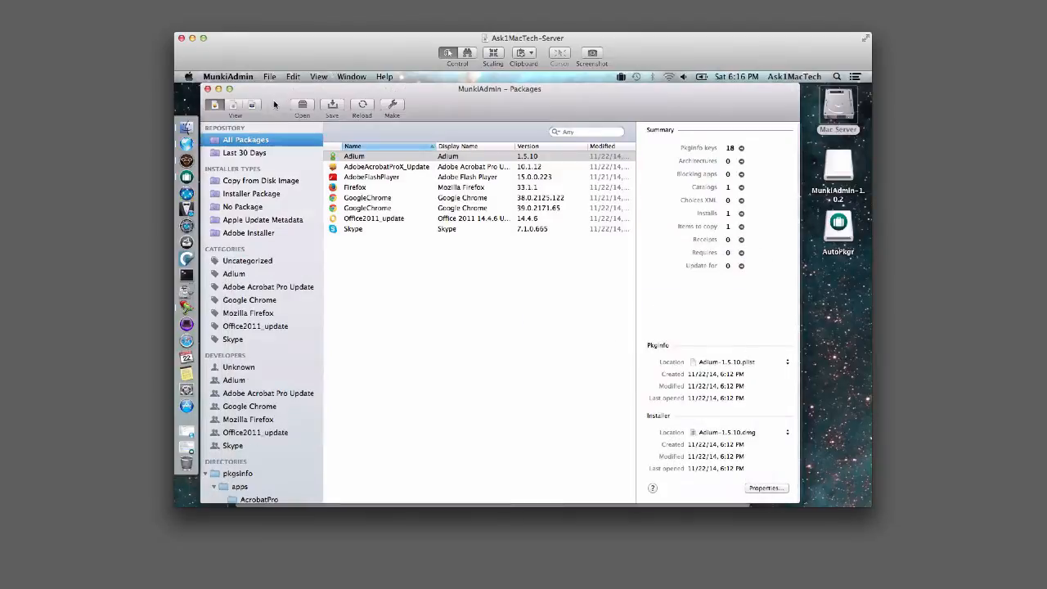
Disable the Adium 1.5.10 package in the testing catalog.
{"action": "left_click", "coordinate": [234, 106]}
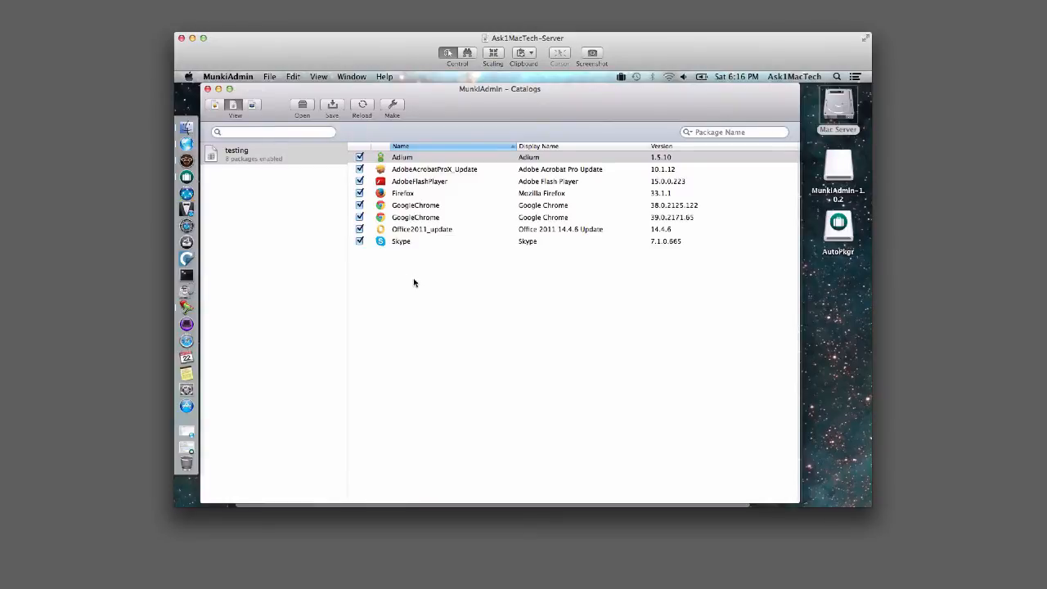
{"action": "left_click", "coordinate": [251, 158]}
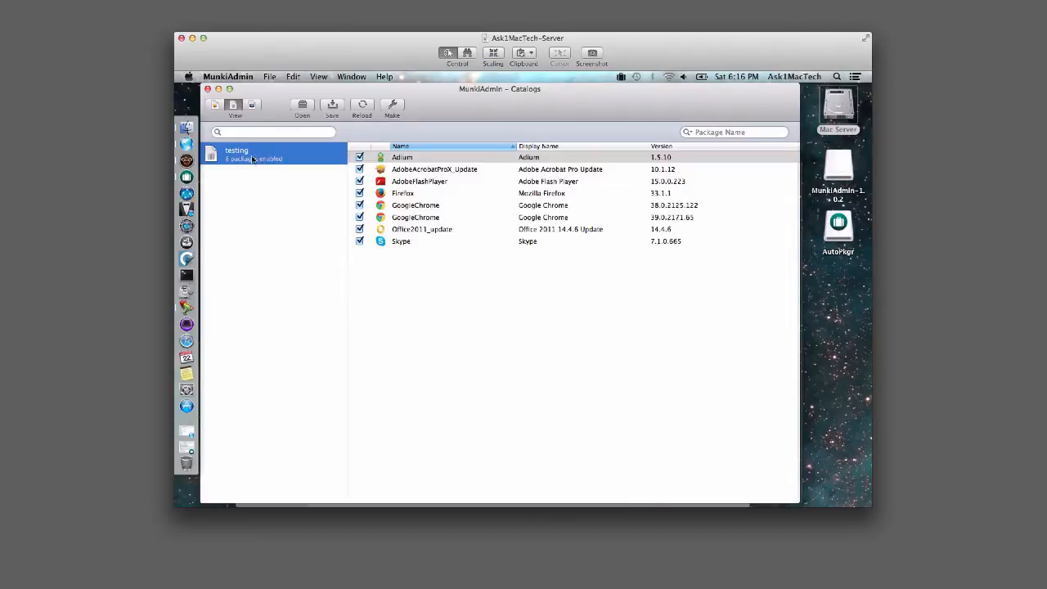
{"action": "left_click", "coordinate": [360, 158]}
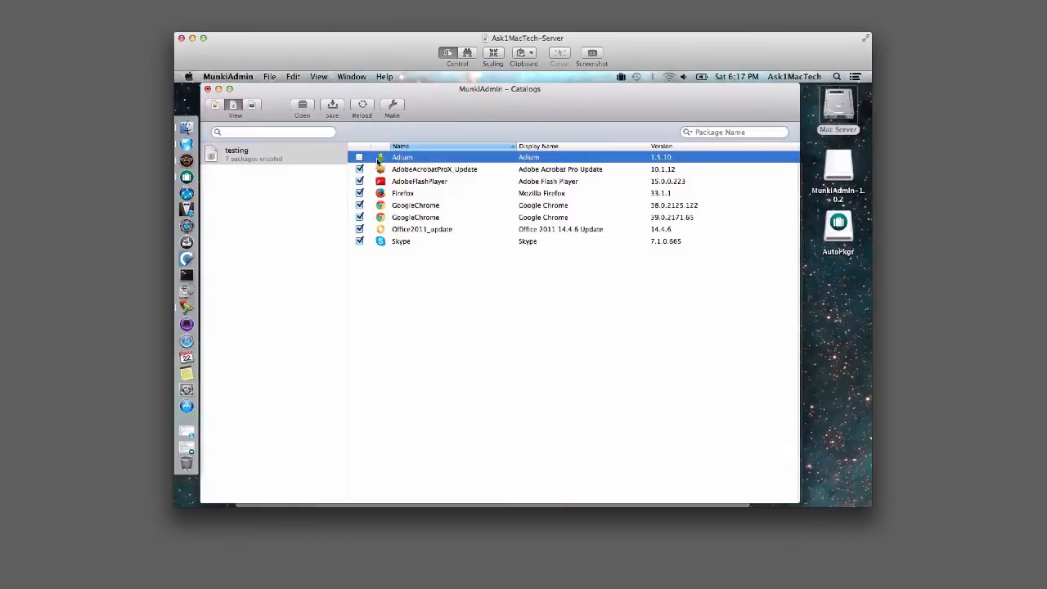
Add the Adium package to the managed installs of the SDG-iMac manifest.
{"action": "left_click", "coordinate": [253, 106]}
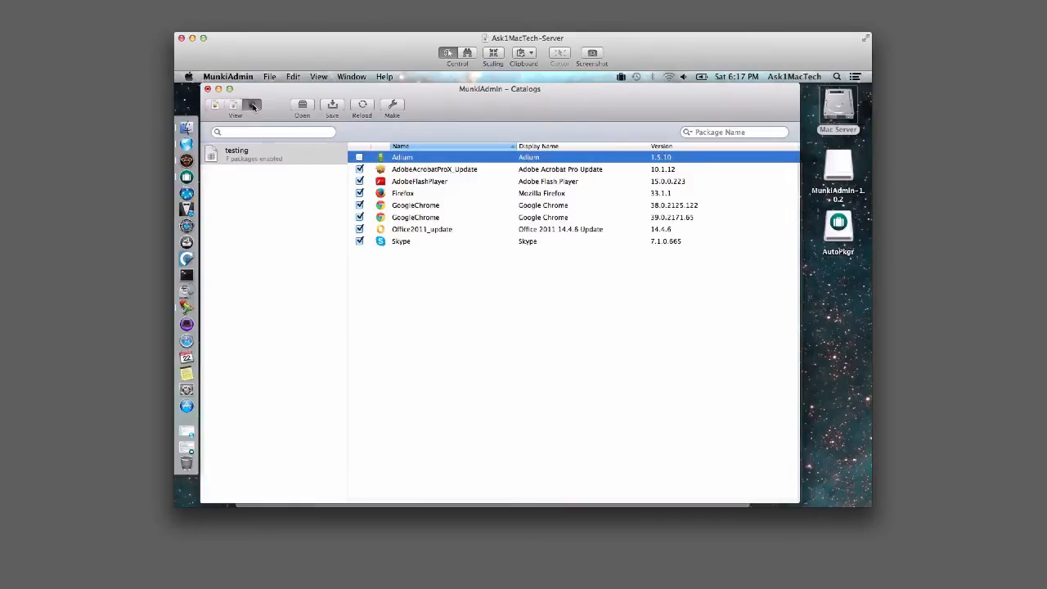
{"action": "left_click", "coordinate": [250, 153]}
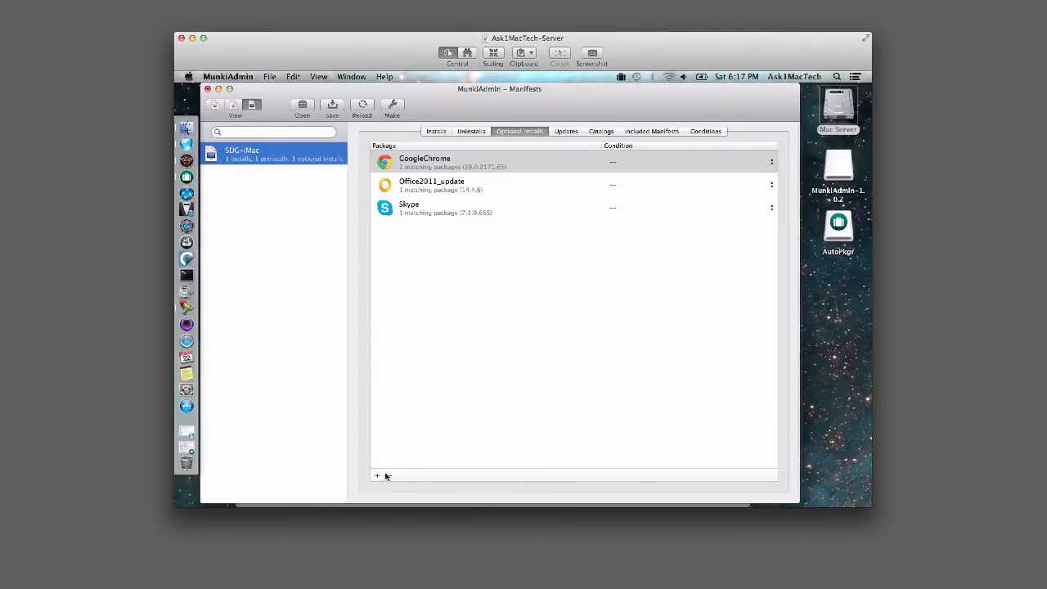
{"action": "left_click", "coordinate": [435, 132]}
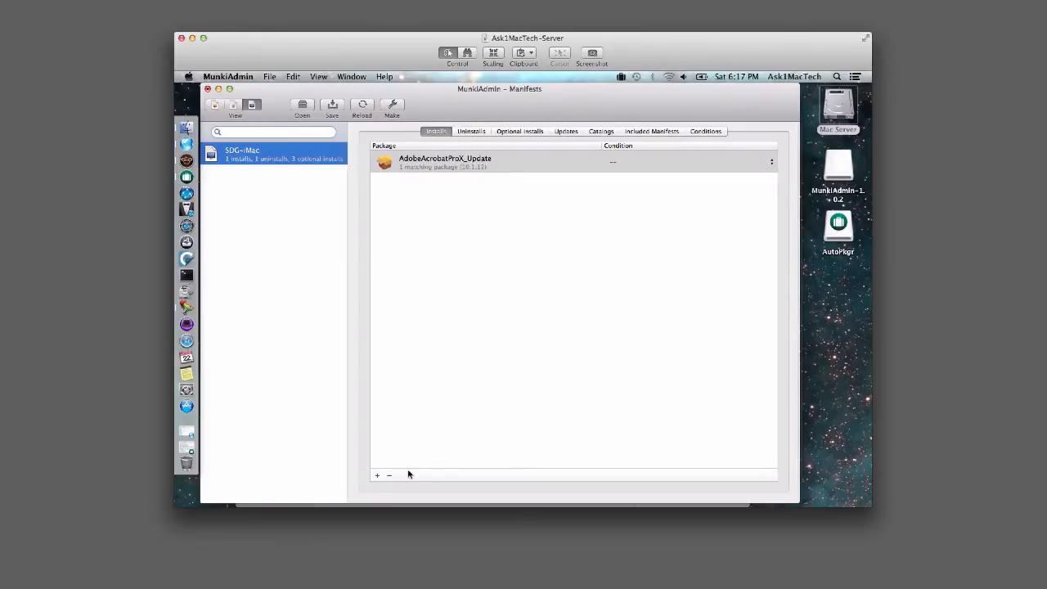
{"action": "left_click", "coordinate": [377, 476]}
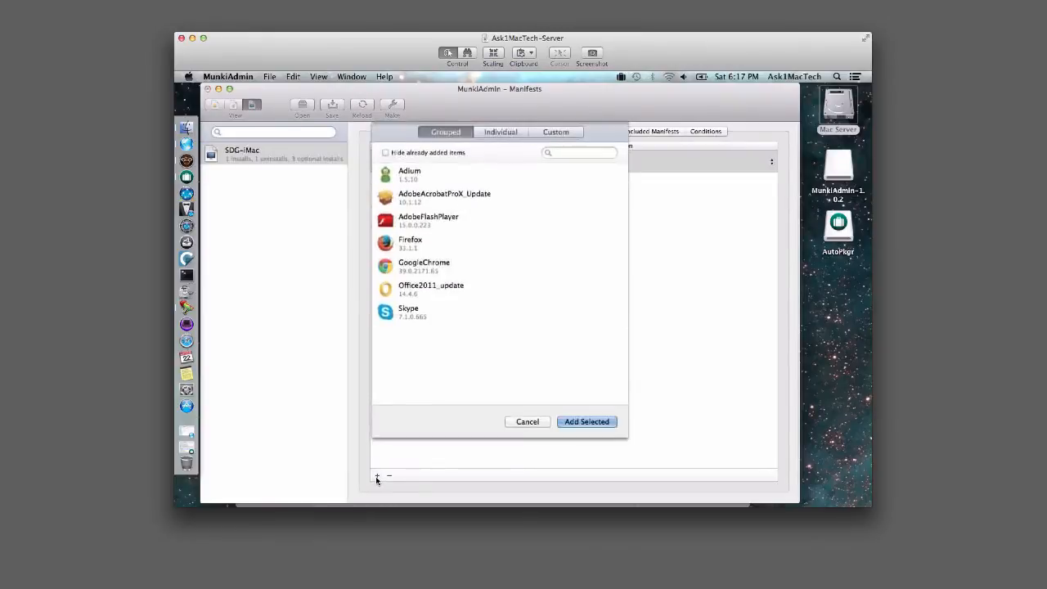
{"action": "left_click", "coordinate": [416, 172]}
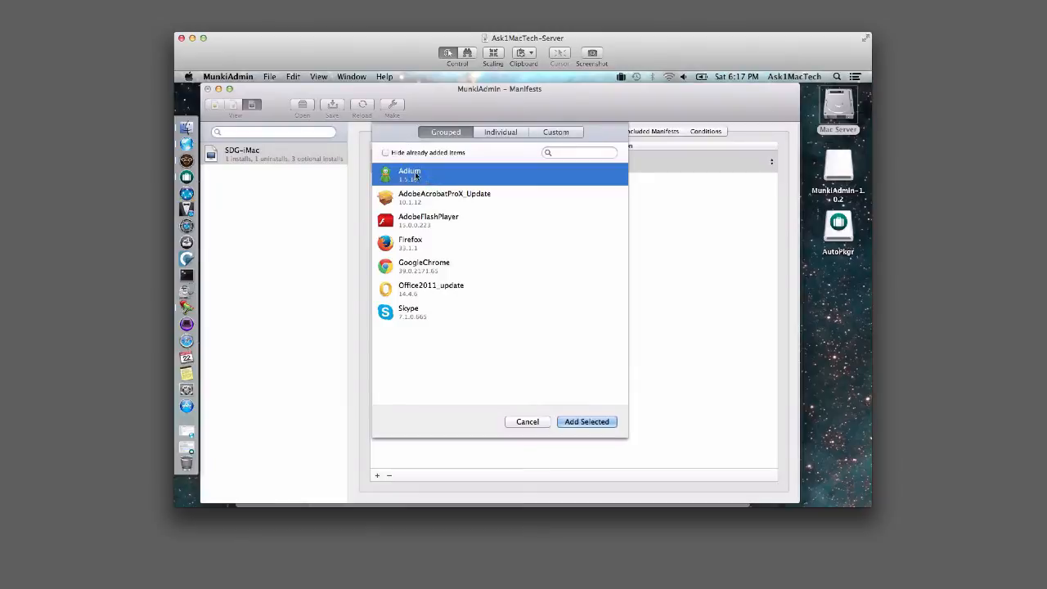
{"action": "left_click", "coordinate": [587, 421]}
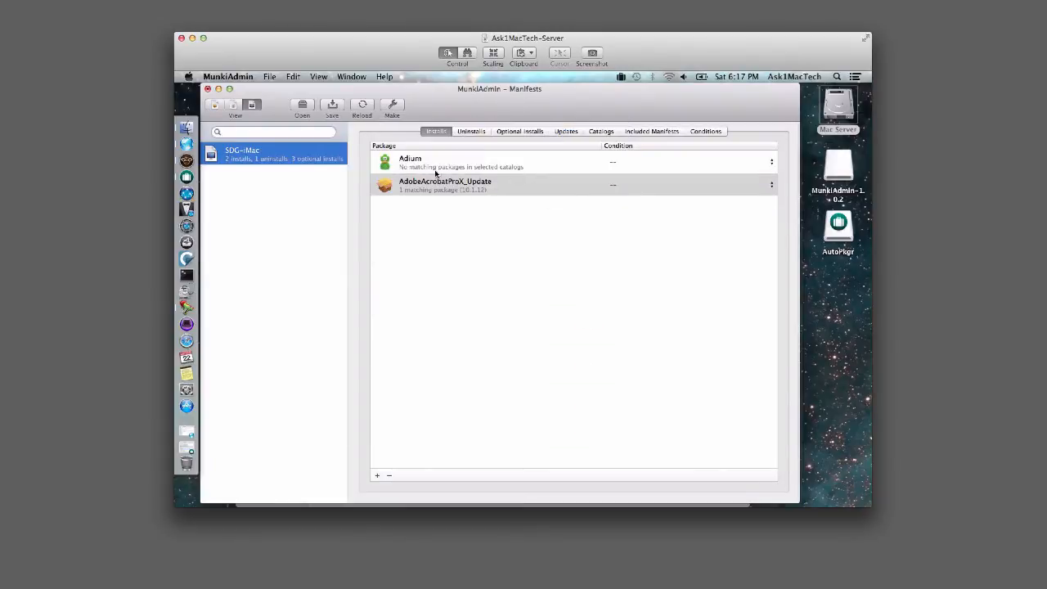
Re-enable the Adium 1.5.10 package in the testing catalog.
{"action": "left_click", "coordinate": [232, 105]}
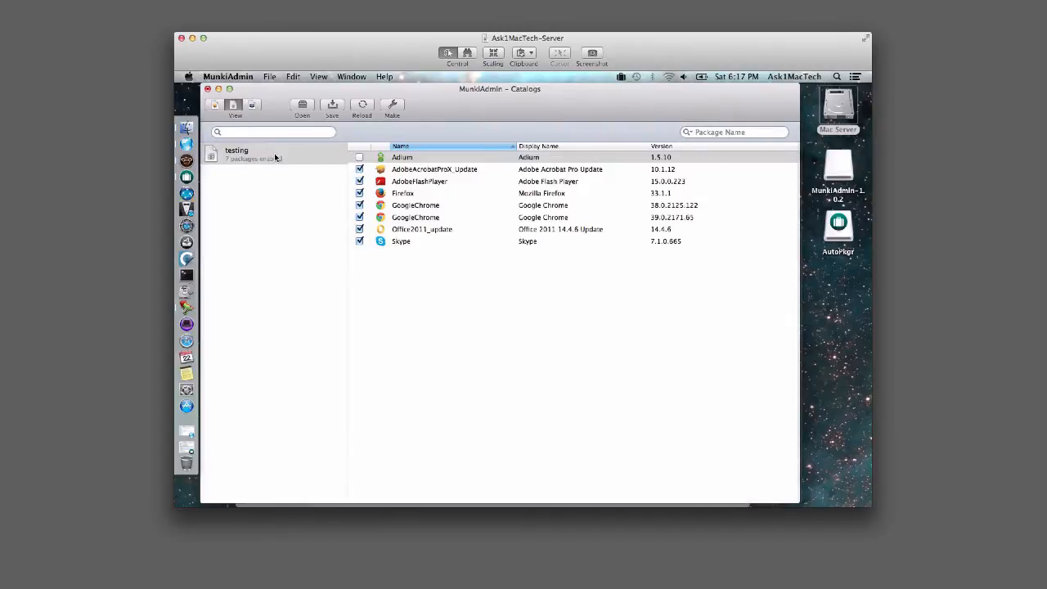
{"action": "left_click", "coordinate": [238, 155]}
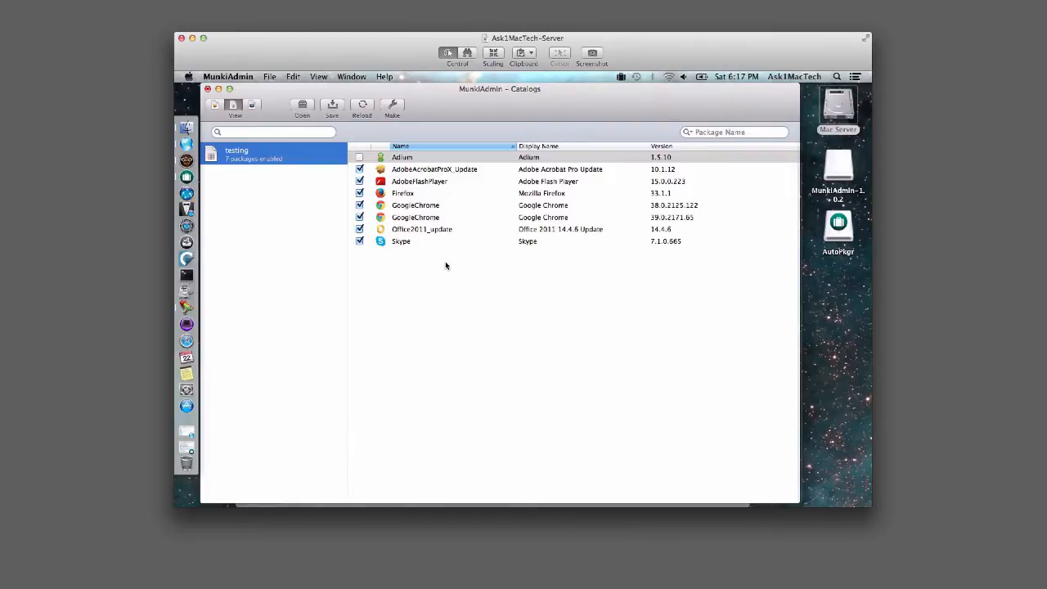
{"action": "left_click", "coordinate": [360, 158]}
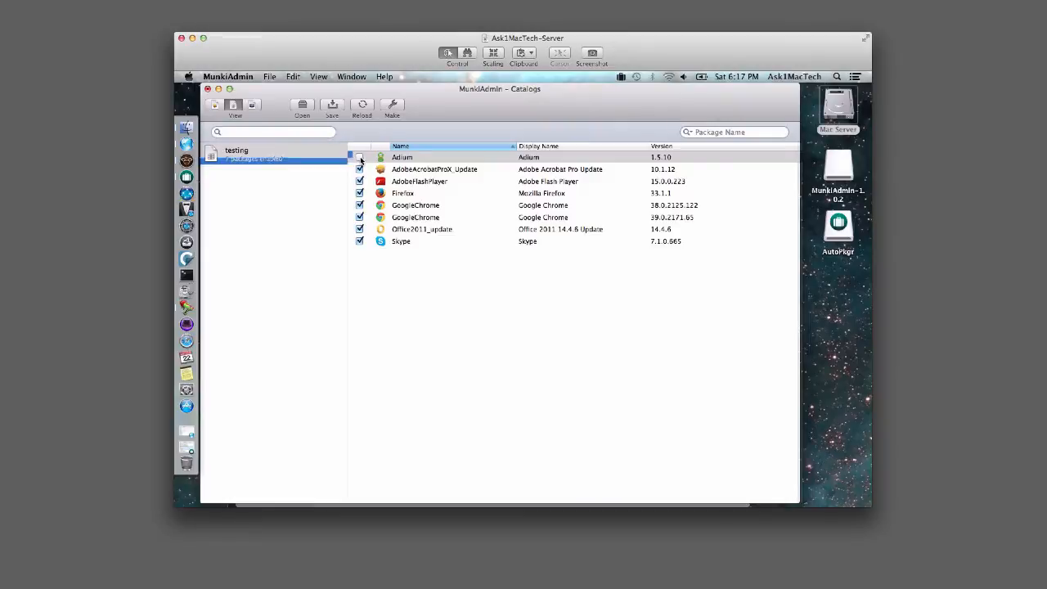
Remove the Adium entry from the installs of the SDG-iMac manifest.
{"action": "left_click", "coordinate": [252, 105]}
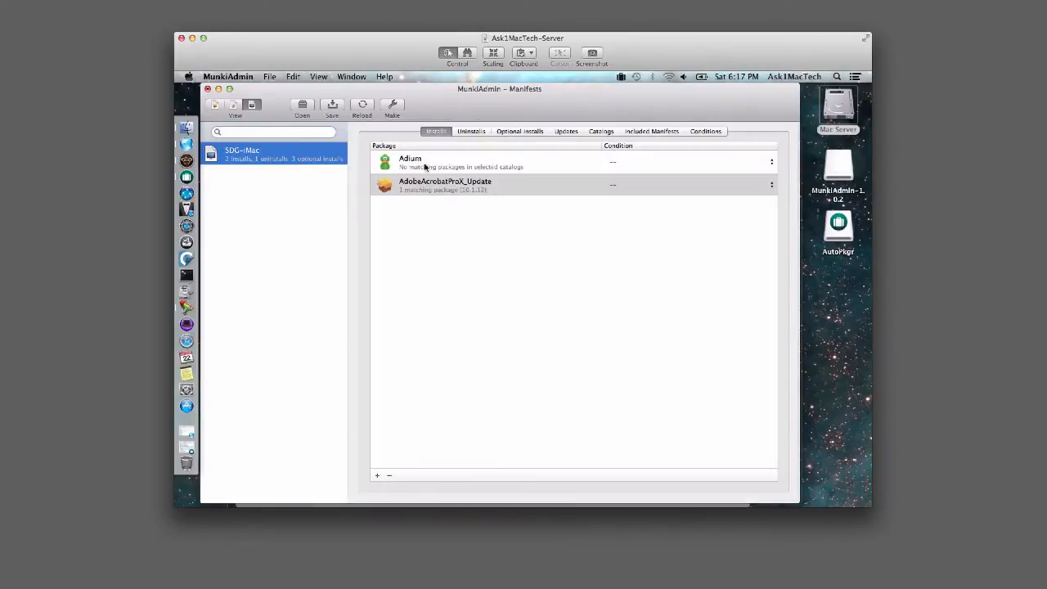
{"action": "left_click", "coordinate": [424, 169]}
{"action": "left_click", "coordinate": [389, 475]}
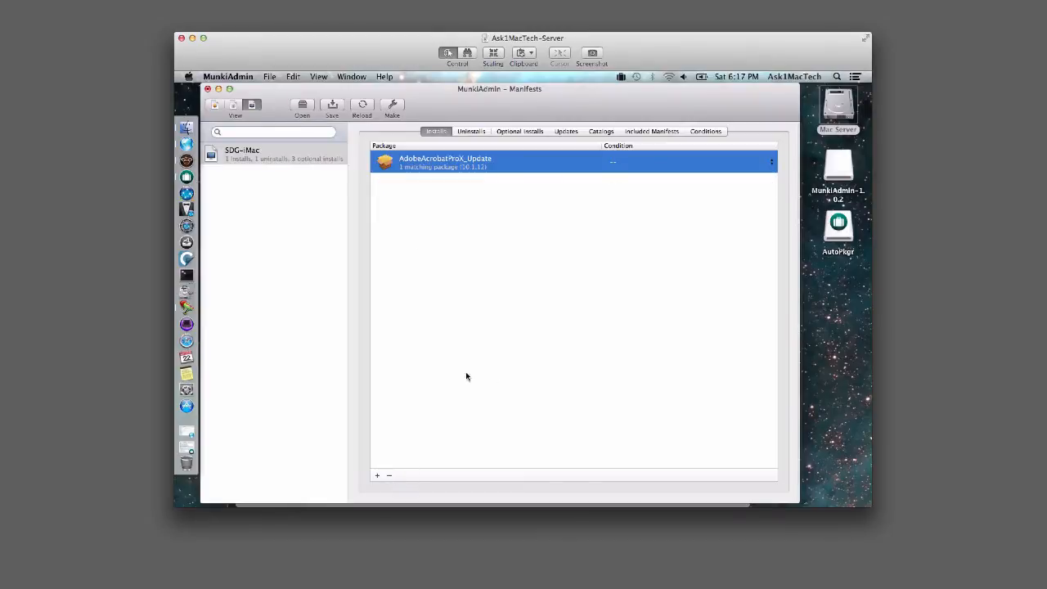
Add Adium to the SDG-iMac manifest's installs again, choosing it from the grouped package list.
{"action": "left_click", "coordinate": [377, 475]}
{"action": "left_click", "coordinate": [412, 178]}
{"action": "left_click", "coordinate": [595, 421]}
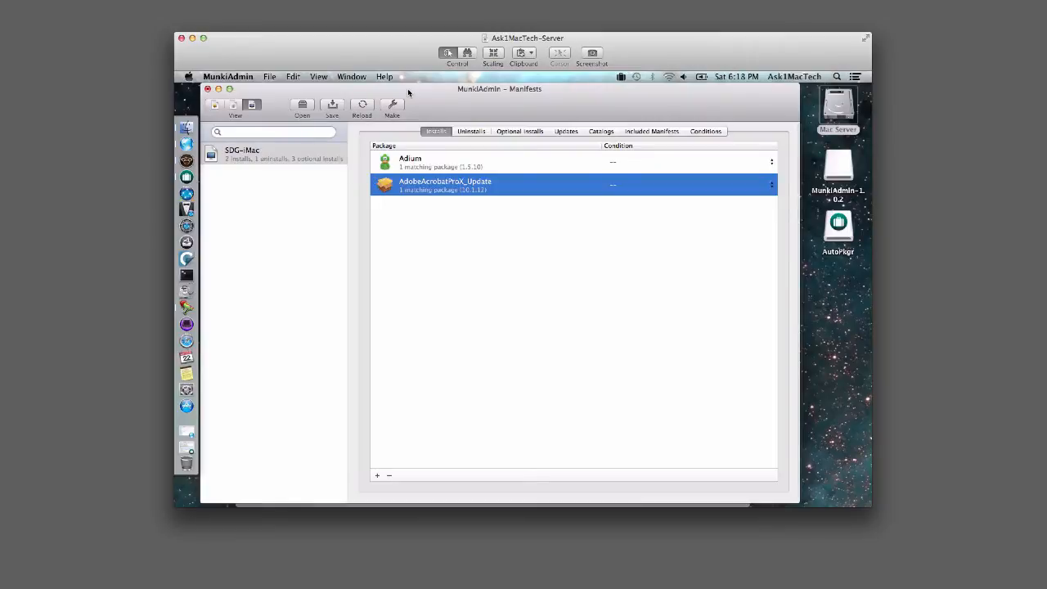
Check the SDG-iMac manifest's uninstalls, and add Firefox to its installs.
{"action": "left_click", "coordinate": [477, 132]}
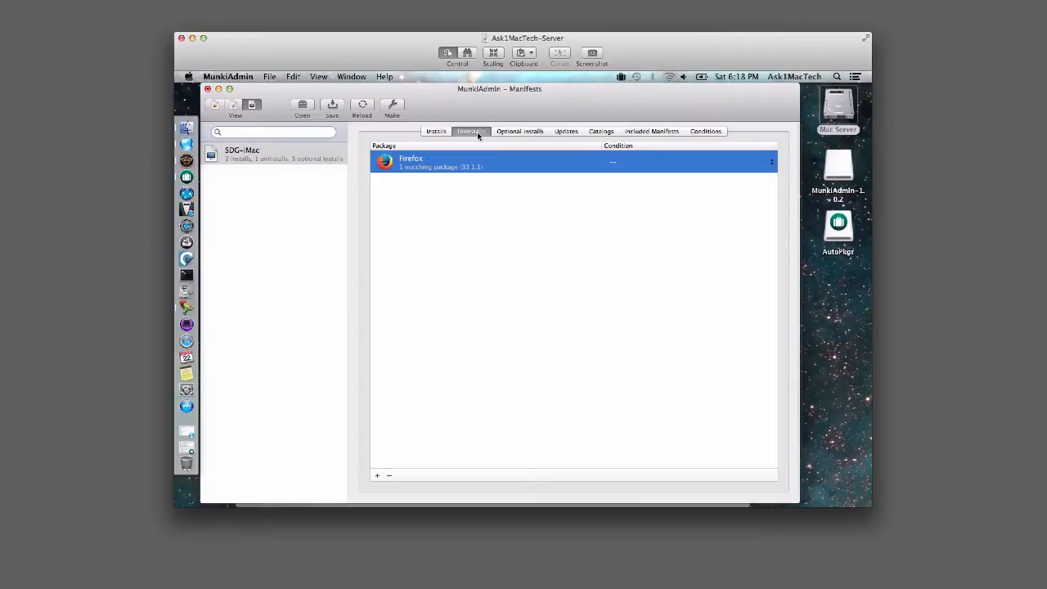
{"action": "left_click", "coordinate": [436, 132]}
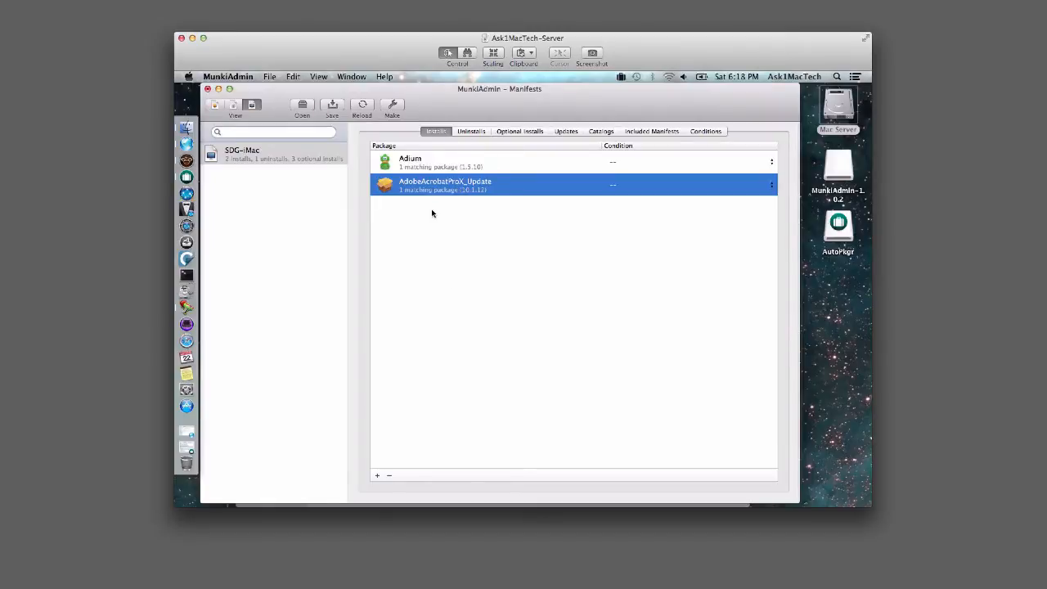
{"action": "left_click", "coordinate": [377, 477]}
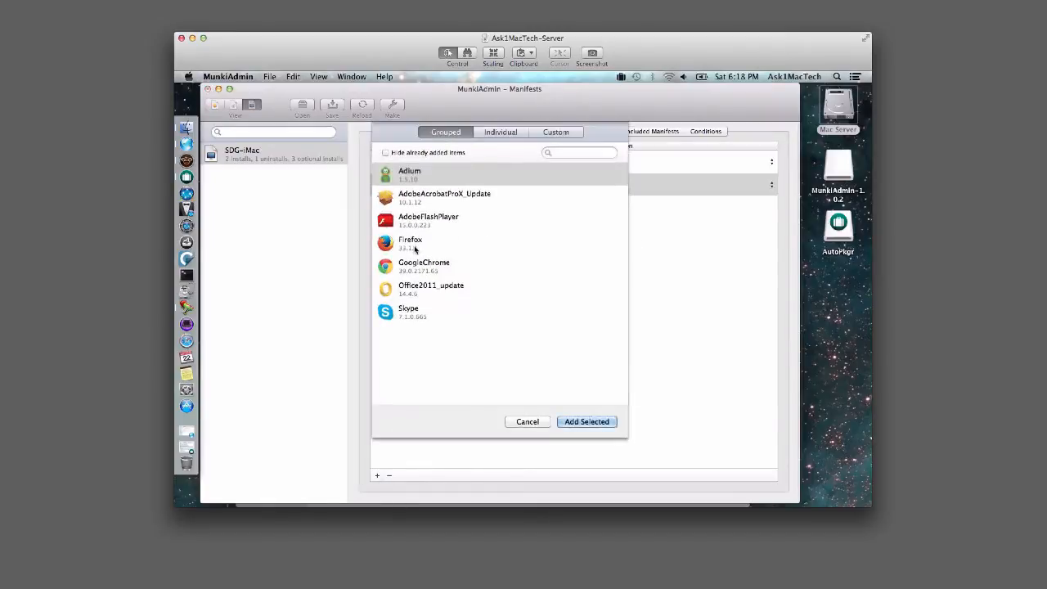
{"action": "left_click", "coordinate": [422, 241]}
{"action": "left_click", "coordinate": [609, 422]}
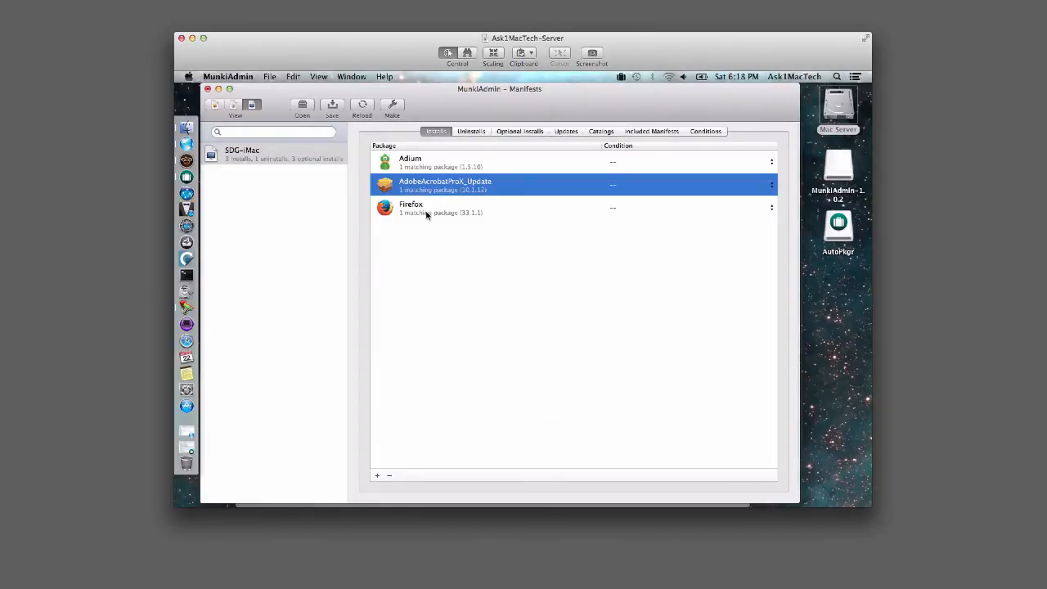
Compare the manifest's uninstalls with its installs, and remove Firefox from the installs.
{"action": "left_click", "coordinate": [471, 131]}
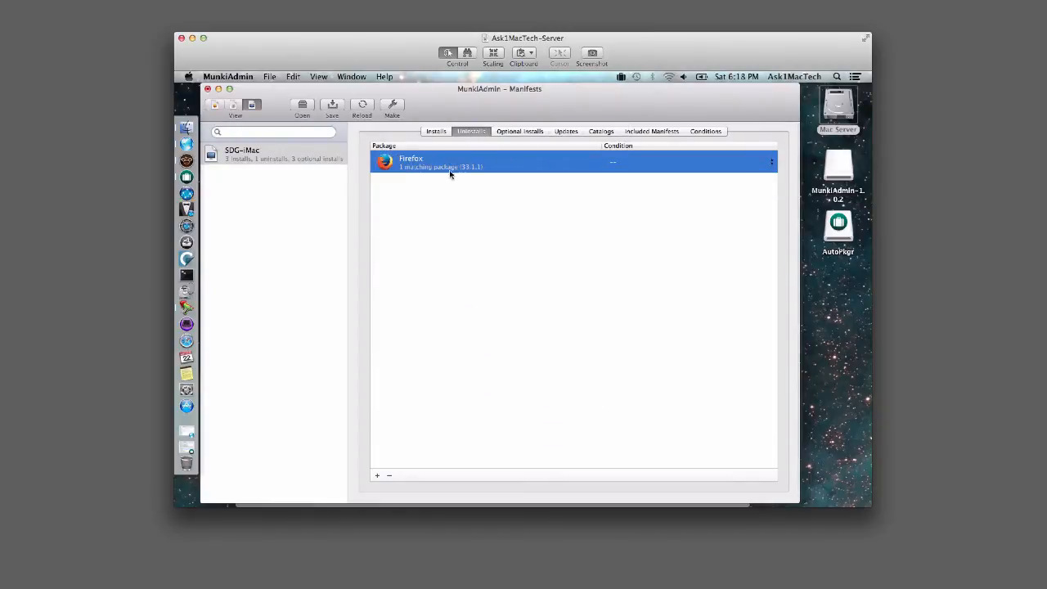
{"action": "left_click", "coordinate": [432, 131]}
{"action": "left_click", "coordinate": [419, 212]}
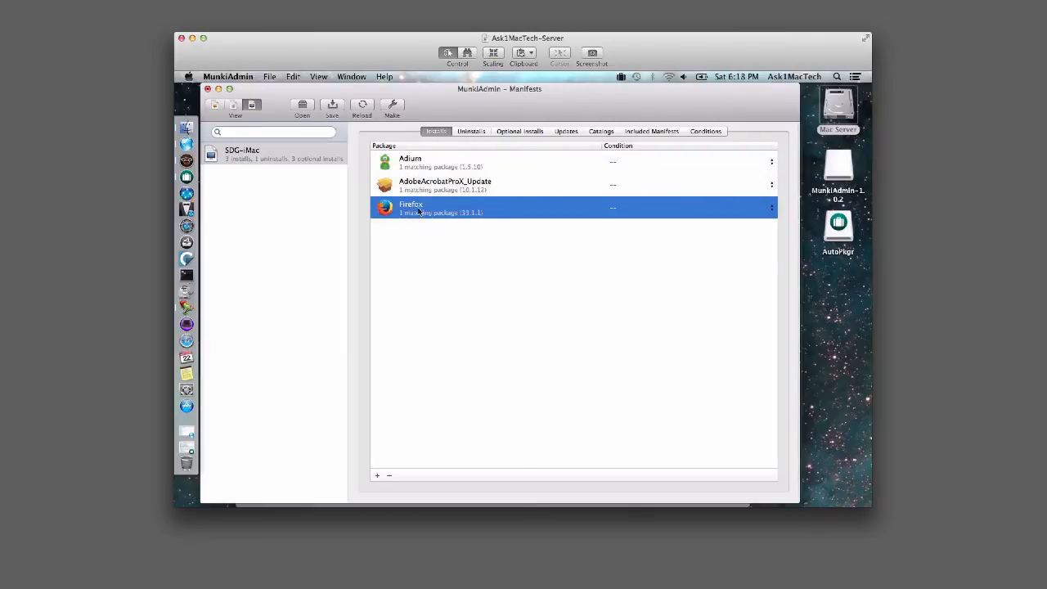
{"action": "left_click", "coordinate": [391, 475]}
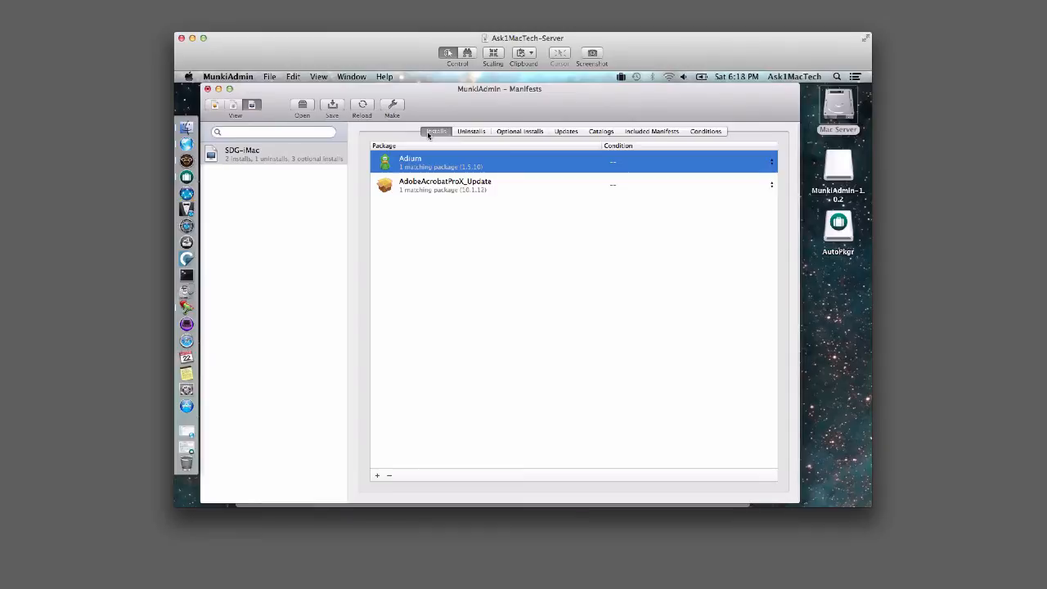
Show the manifest's uninstalls and remake the catalogs.
{"action": "left_click", "coordinate": [471, 133]}
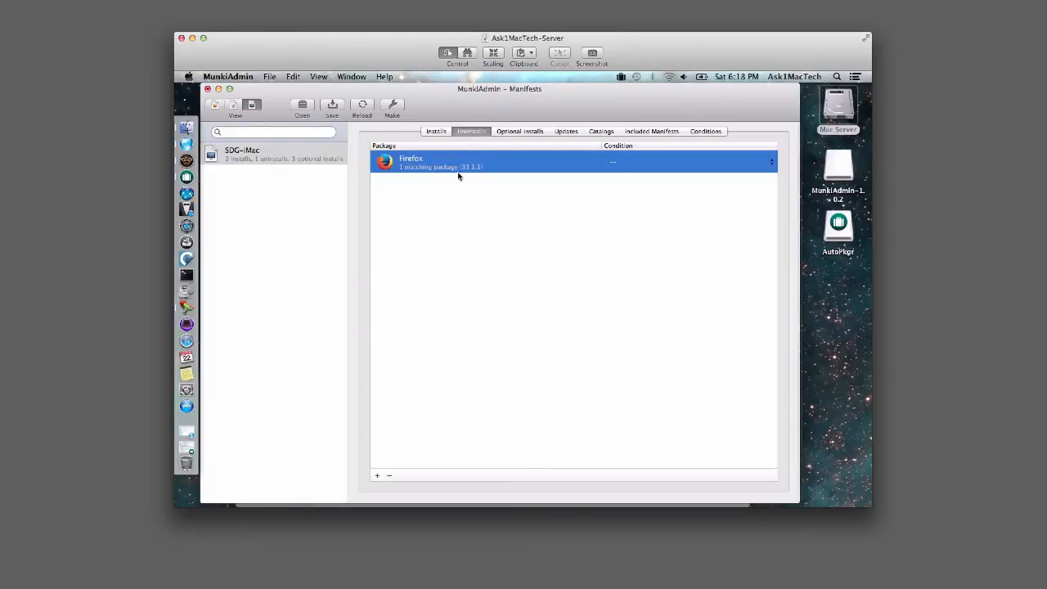
{"action": "left_click", "coordinate": [393, 109]}
In Finder, open the SDG-iMac manifest file from Users/Shared/munki_repo/manifests on the Mac Server drive in TextEdit.
{"action": "double_click", "coordinate": [844, 113]}
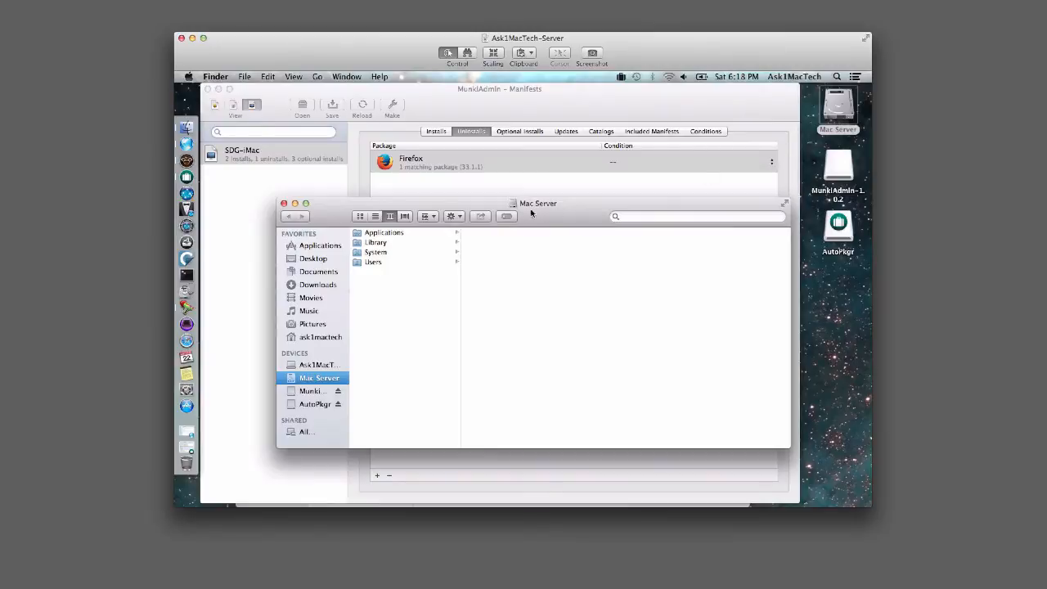
{"action": "left_click_drag", "start_coordinate": [544, 211], "coordinate": [481, 194]}
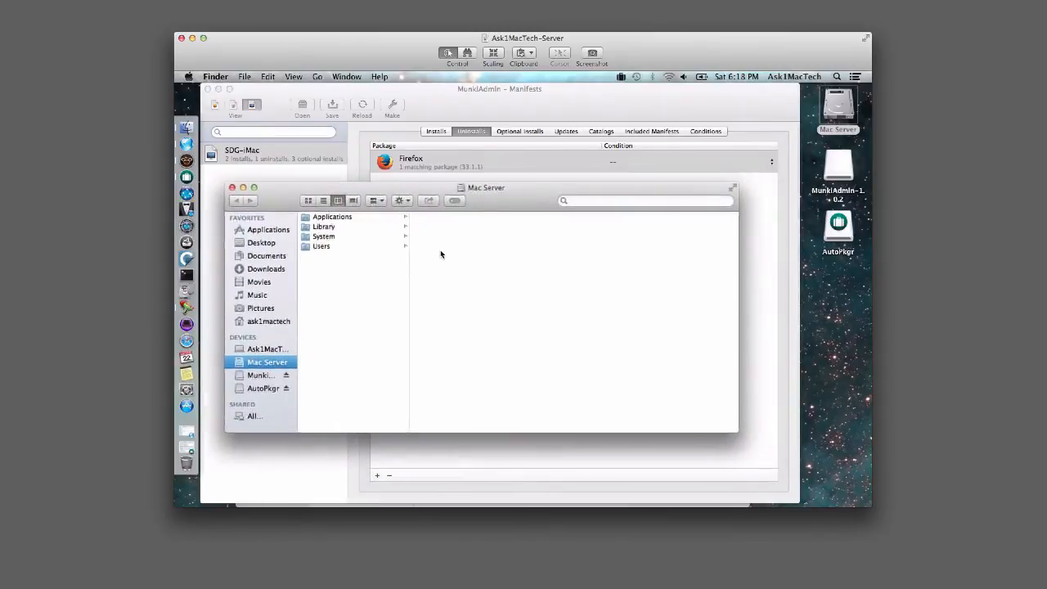
{"action": "left_click", "coordinate": [319, 246]}
{"action": "left_click", "coordinate": [432, 237]}
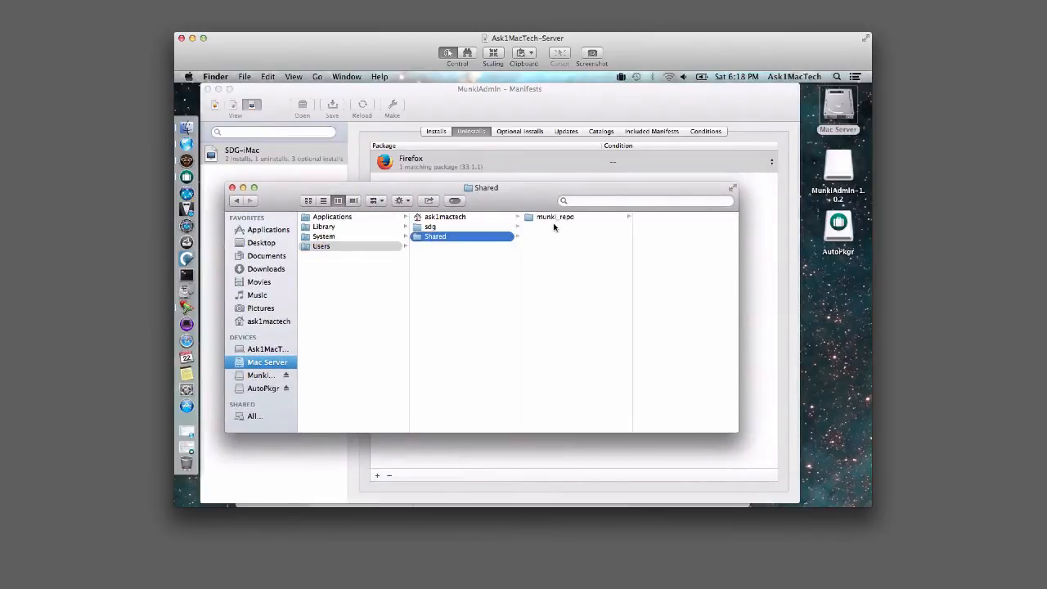
{"action": "left_click", "coordinate": [555, 219]}
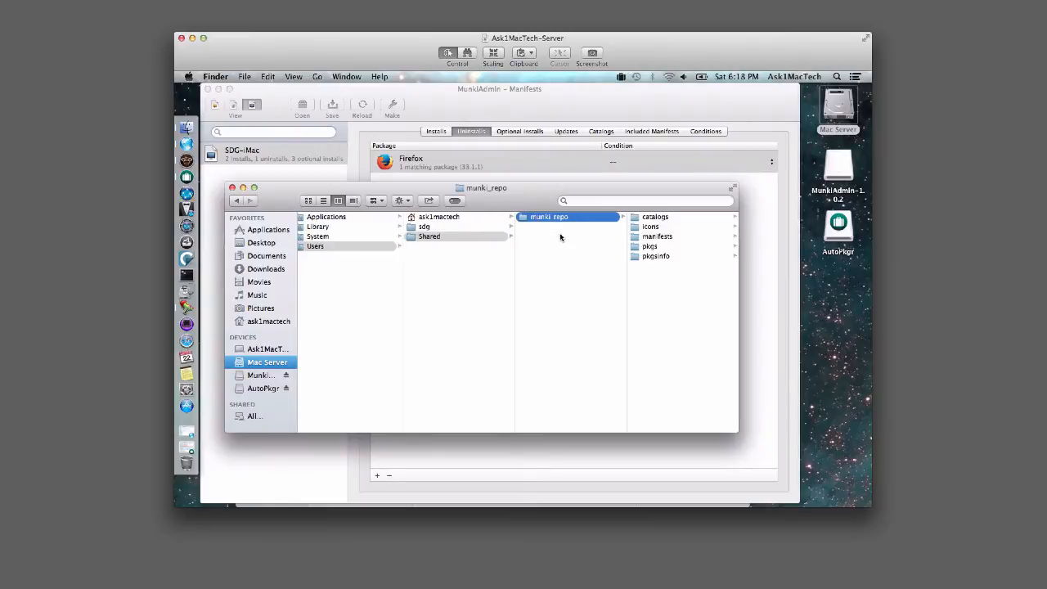
{"action": "left_click", "coordinate": [650, 237]}
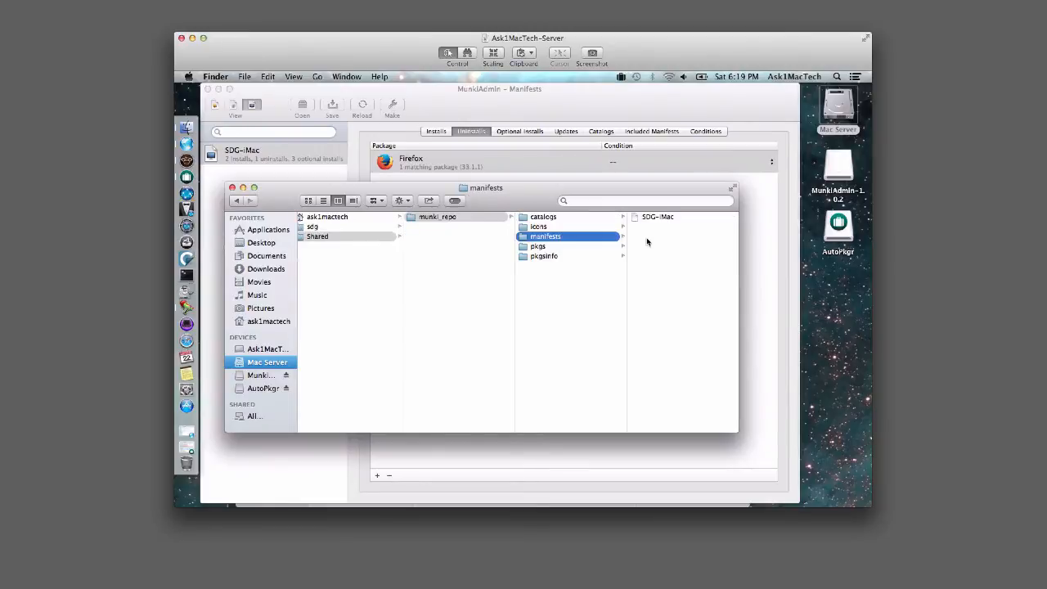
{"action": "double_click", "coordinate": [650, 217]}
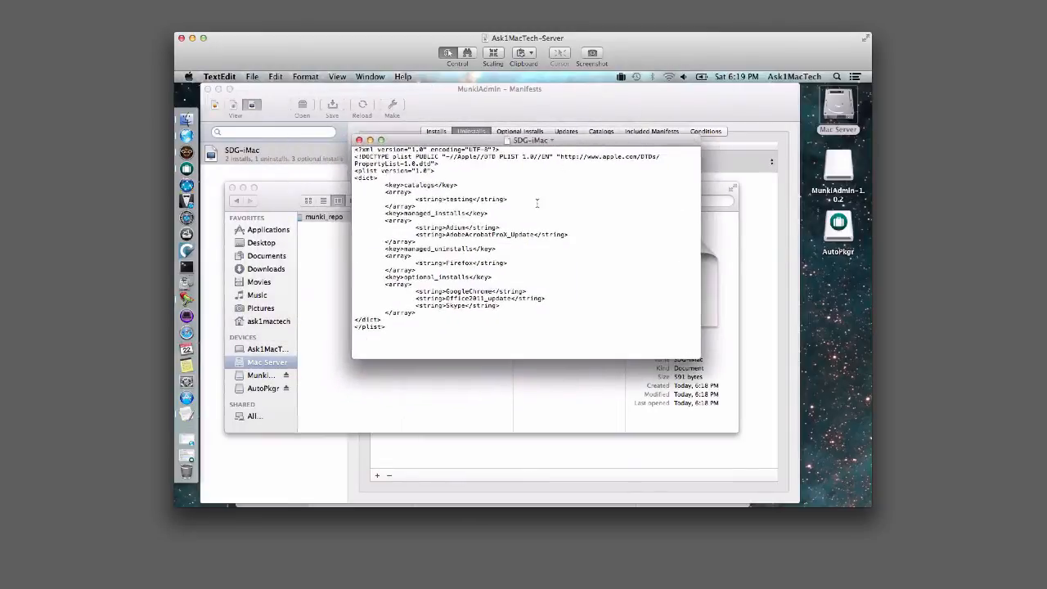
Examine the catalogs and managed_installs entries in the manifest file, close the Finder window, and compare managed_installs with the installs in MunkiAdmin.
{"action": "left_click_drag", "start_coordinate": [403, 185], "coordinate": [511, 199]}
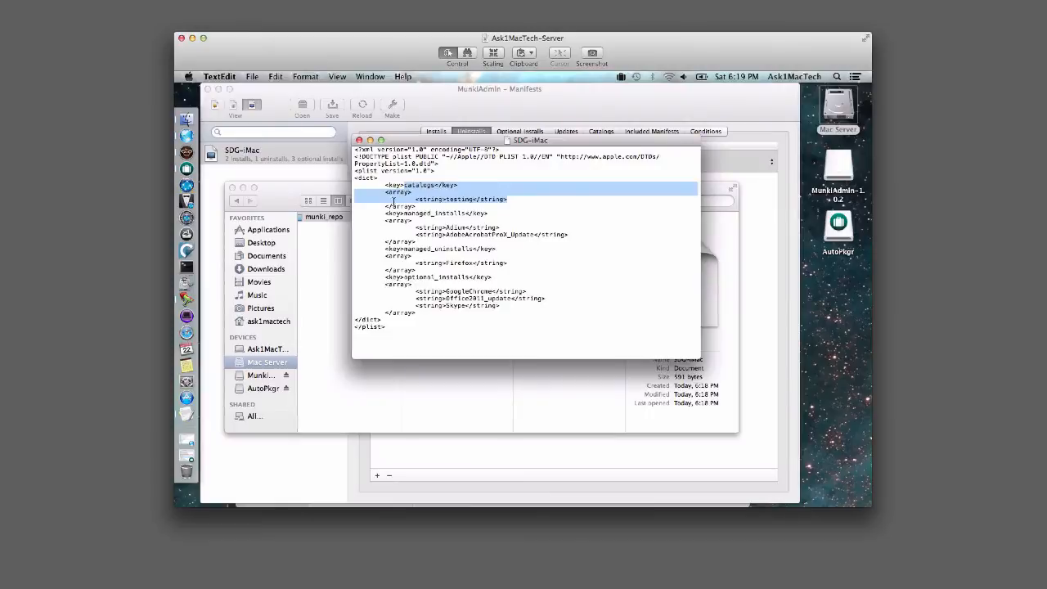
{"action": "left_click_drag", "start_coordinate": [388, 214], "coordinate": [459, 218]}
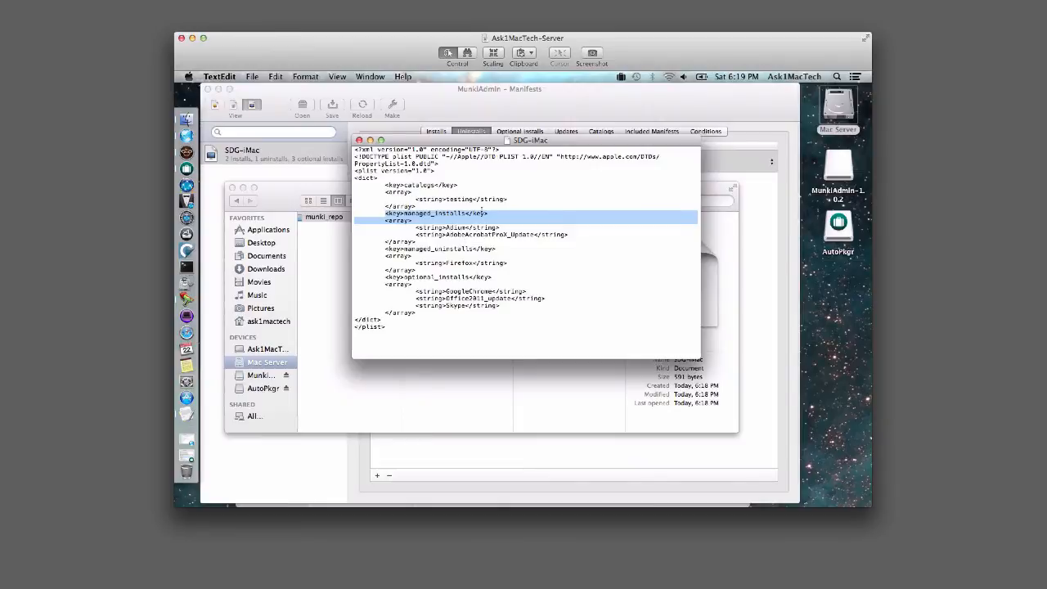
{"action": "left_click_drag", "start_coordinate": [510, 141], "coordinate": [700, 110]}
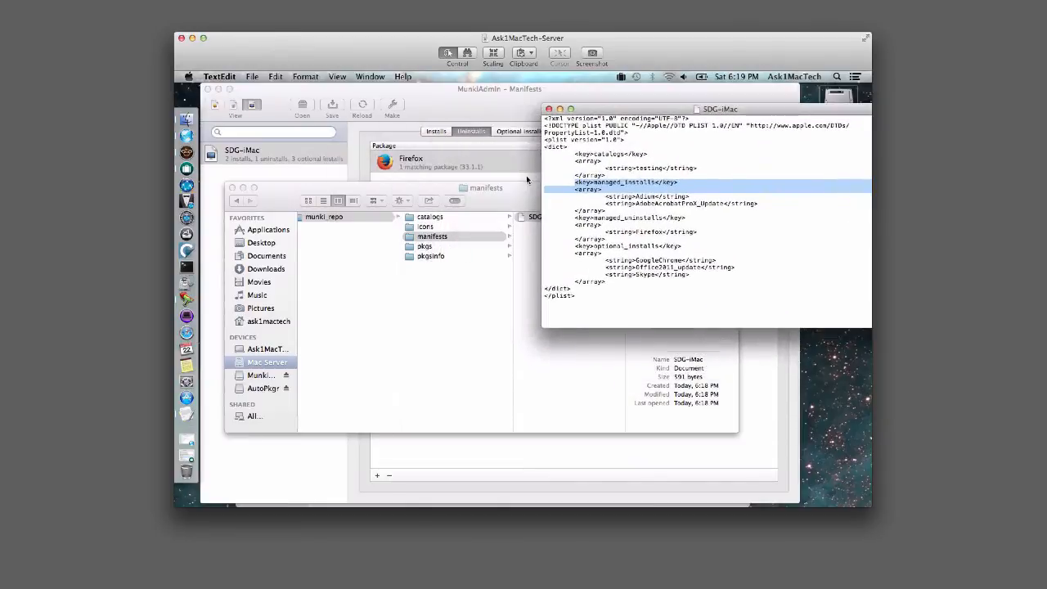
{"action": "left_click", "coordinate": [232, 188]}
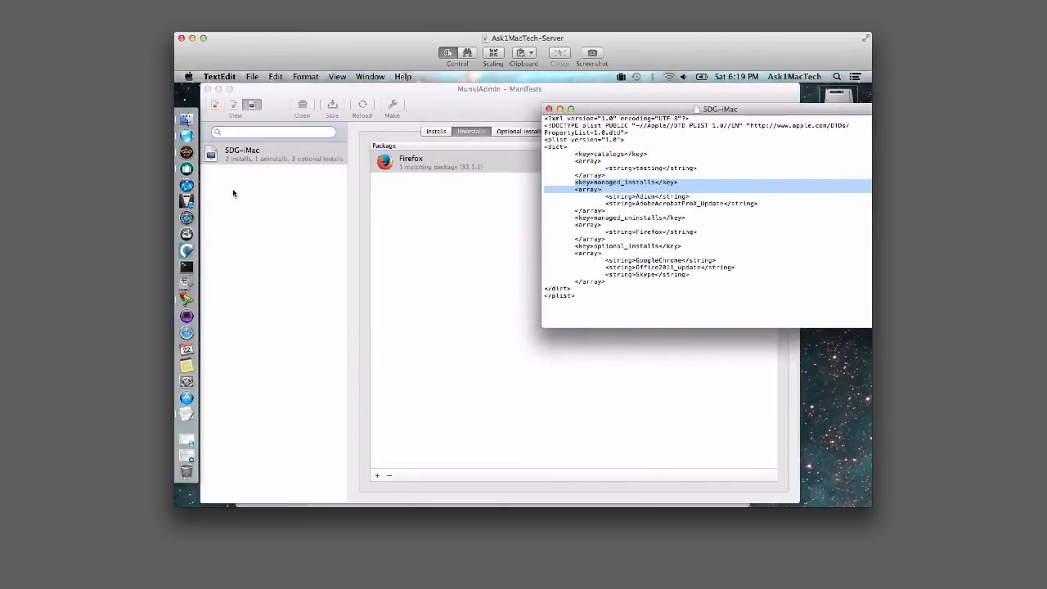
{"action": "left_click", "coordinate": [429, 131]}
{"action": "left_click", "coordinate": [806, 135]}
{"action": "left_click_drag", "start_coordinate": [806, 108], "coordinate": [547, 201]}
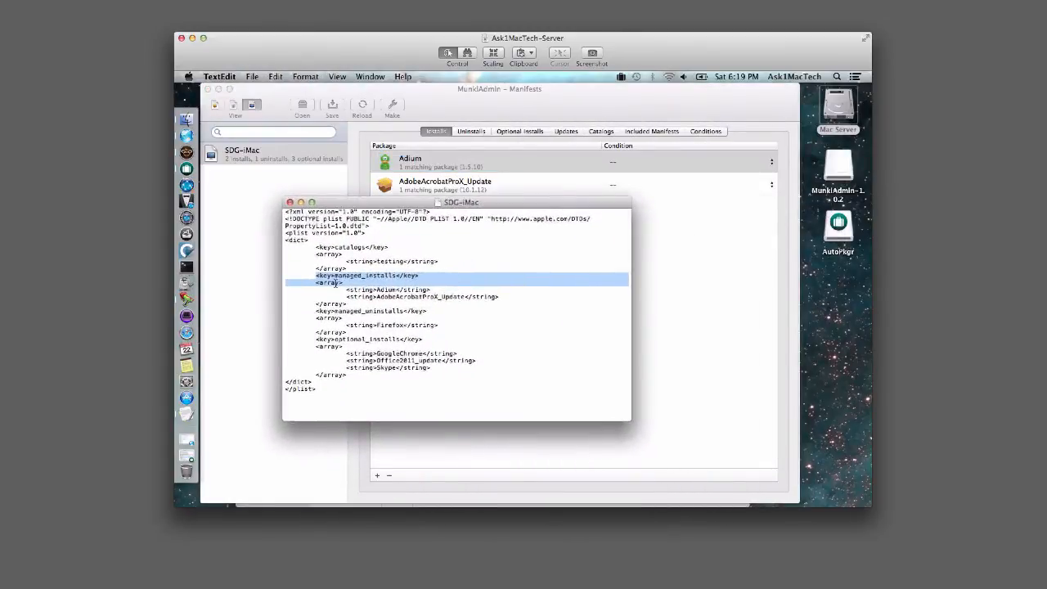
{"action": "left_click_drag", "start_coordinate": [335, 282], "coordinate": [504, 300]}
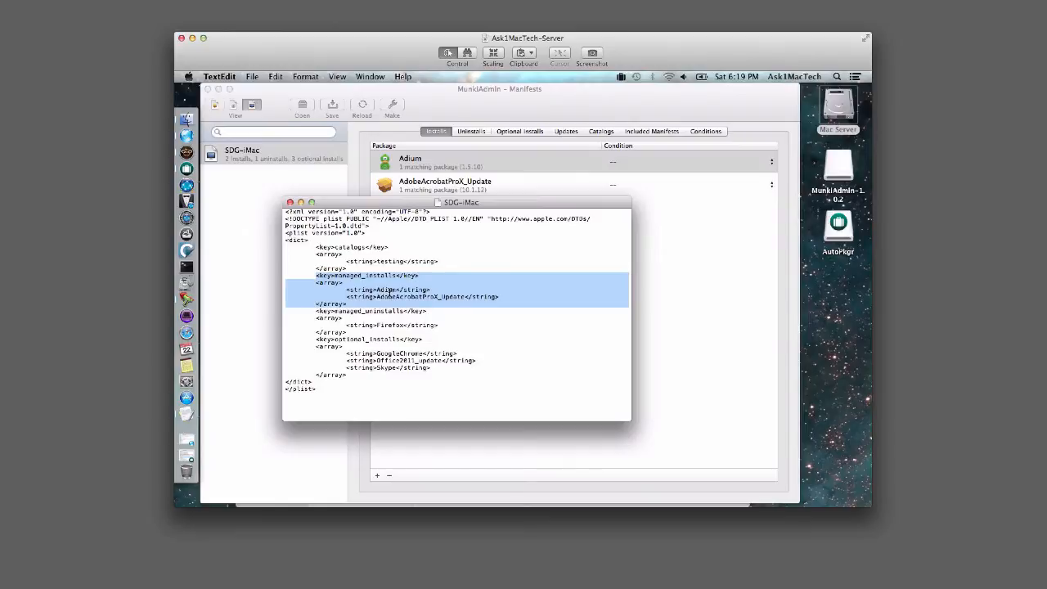
Compare the SDG-iMac manifest's uninstalls in MunkiAdmin with the managed_uninstalls entry in the manifest file.
{"action": "left_click", "coordinate": [470, 130]}
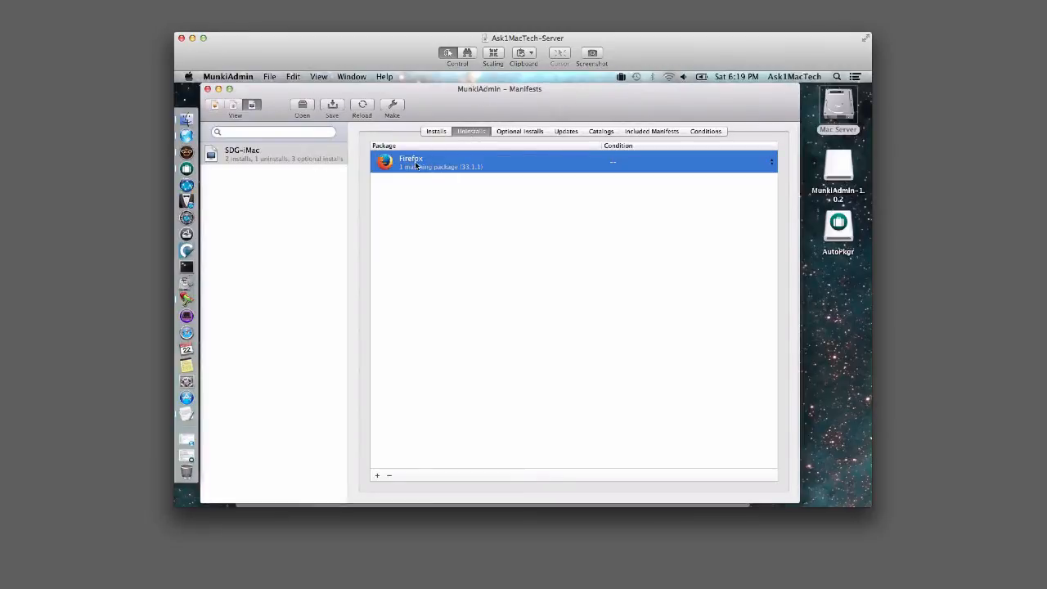
{"action": "left_click_drag", "start_coordinate": [432, 92], "coordinate": [538, 109]}
{"action": "left_click_drag", "start_coordinate": [508, 165], "coordinate": [563, 103]}
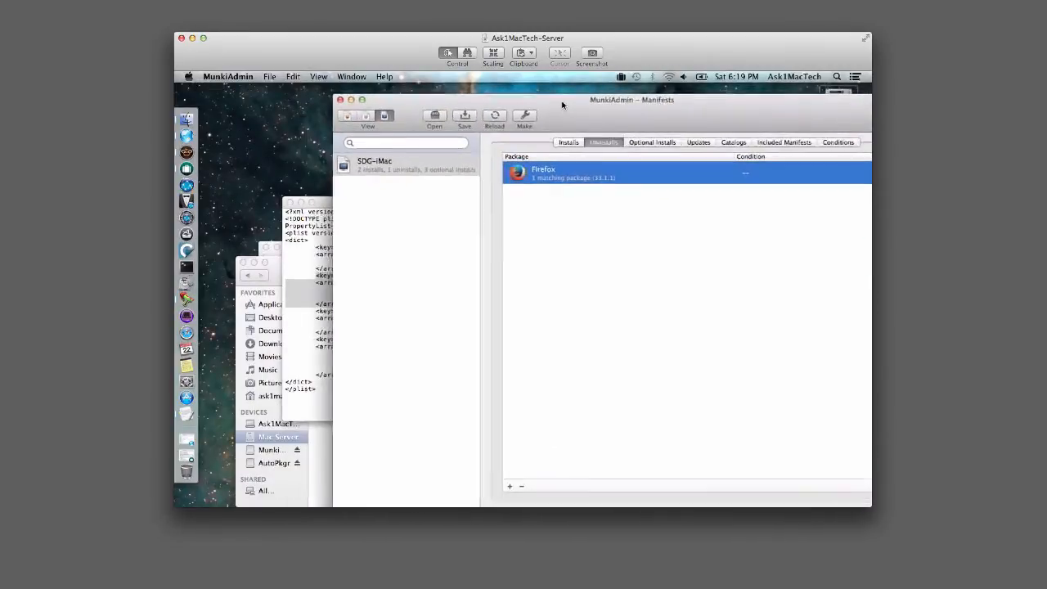
{"action": "left_click_drag", "start_coordinate": [319, 207], "coordinate": [447, 202]}
{"action": "left_click_drag", "start_coordinate": [444, 306], "coordinate": [532, 327]}
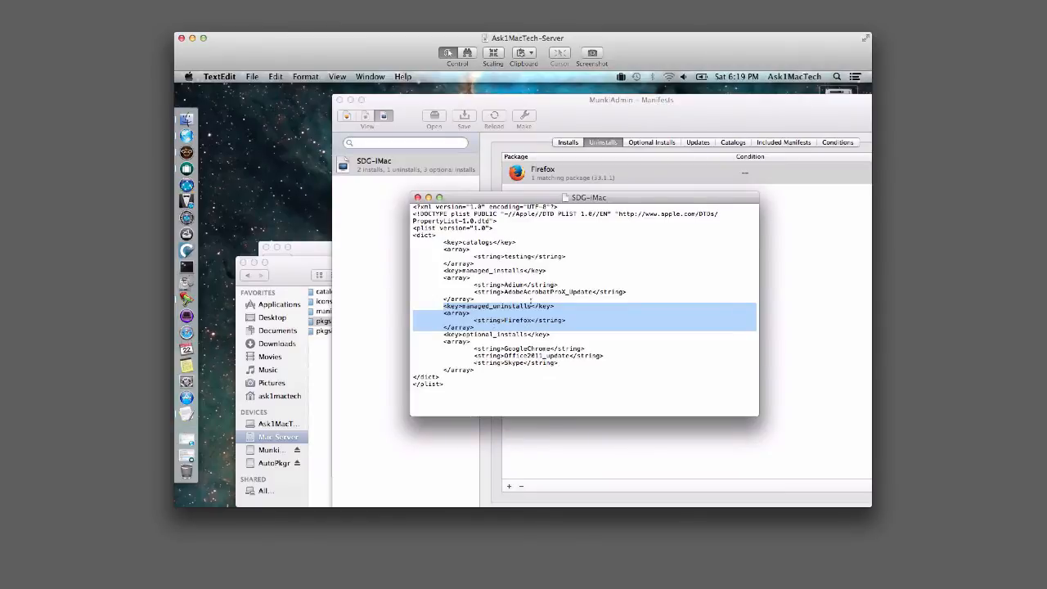
{"action": "left_click_drag", "start_coordinate": [498, 202], "coordinate": [359, 206]}
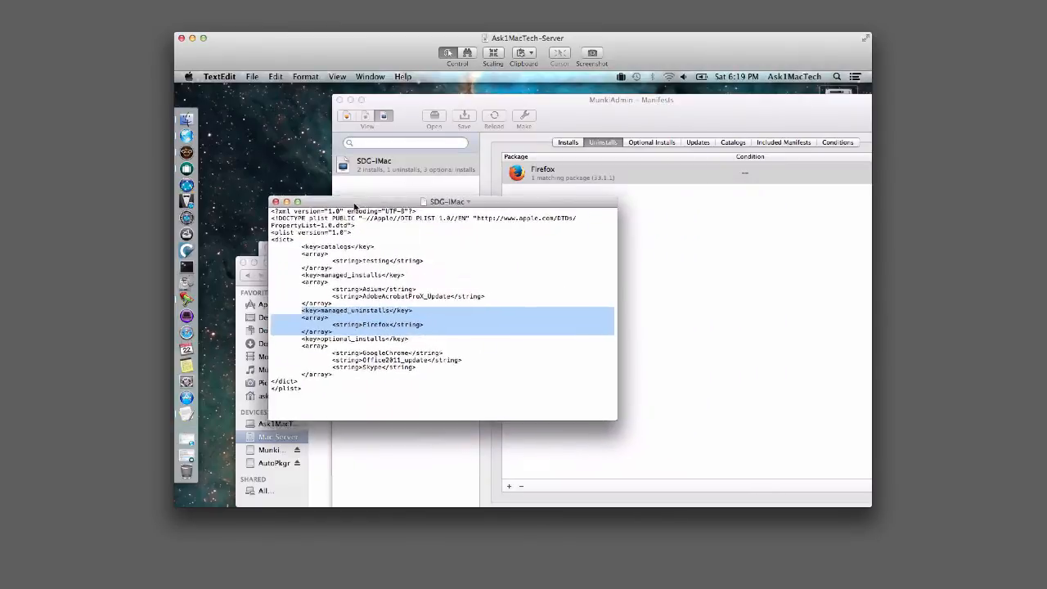
Compare the manifest's optional installs with the optional_installs entries in the manifest file, and close the file.
{"action": "left_click", "coordinate": [664, 144]}
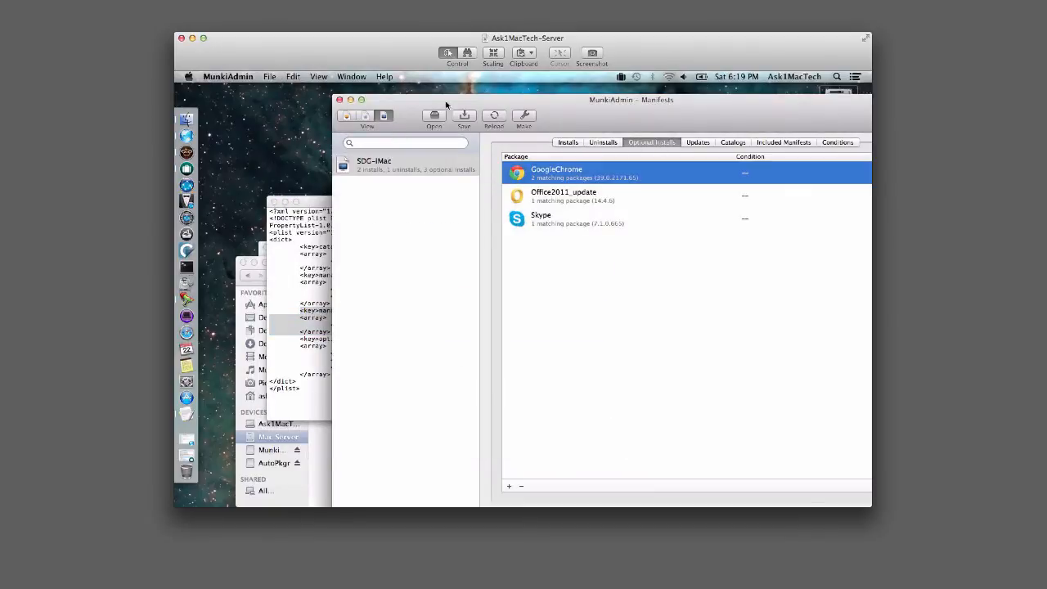
{"action": "left_click_drag", "start_coordinate": [448, 107], "coordinate": [473, 107]}
{"action": "left_click", "coordinate": [356, 200]}
{"action": "left_click_drag", "start_coordinate": [357, 201], "coordinate": [460, 239]}
{"action": "left_click_drag", "start_coordinate": [405, 380], "coordinate": [532, 413]}
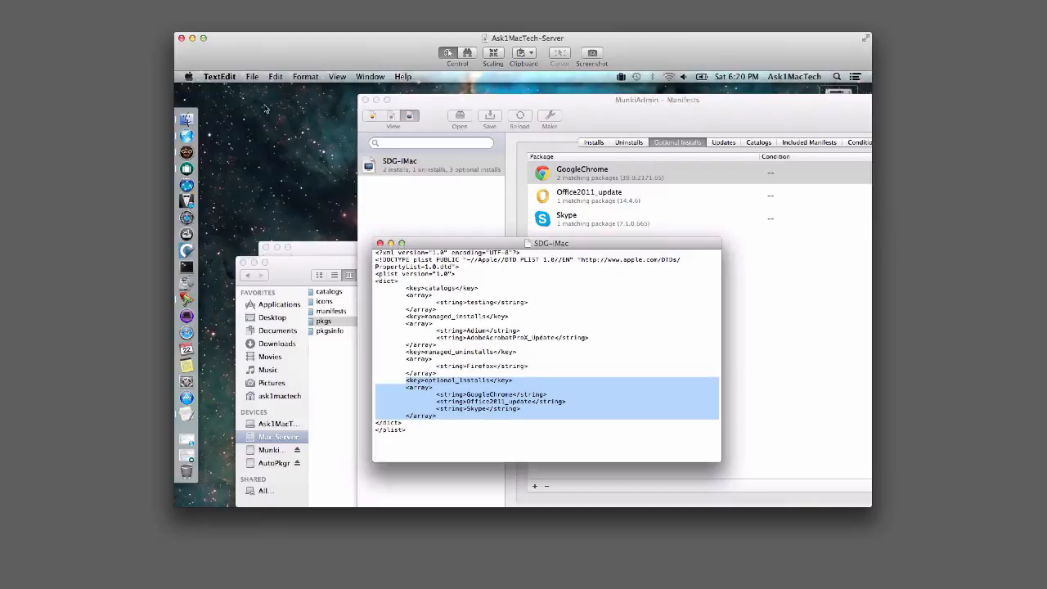
{"action": "left_click", "coordinate": [379, 243]}
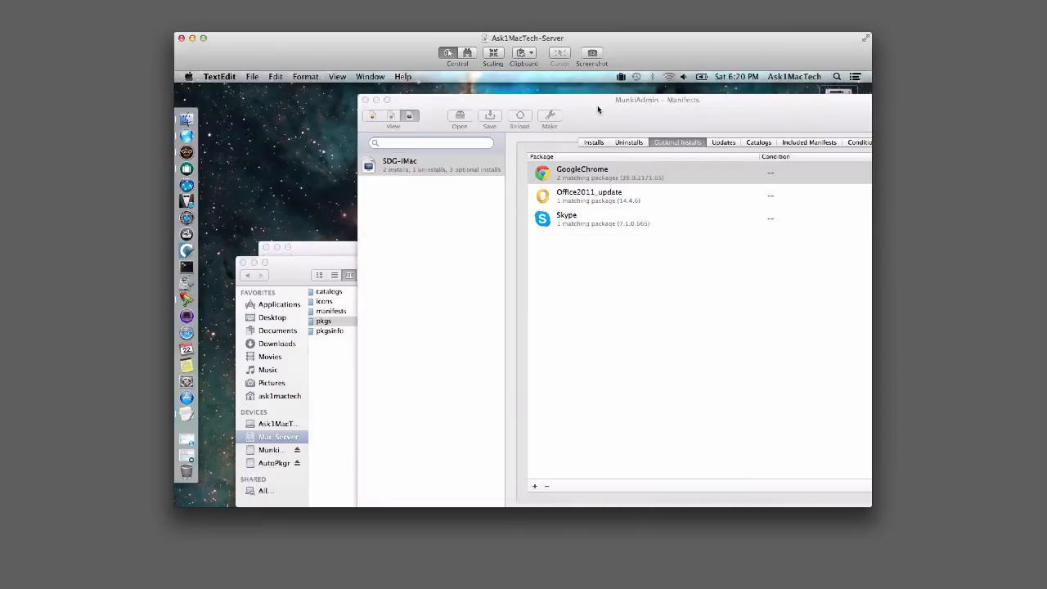
Remove Firefox from the SDG-iMac manifest's uninstalls.
{"action": "left_click_drag", "start_coordinate": [598, 109], "coordinate": [454, 100]}
{"action": "left_click", "coordinate": [493, 134]}
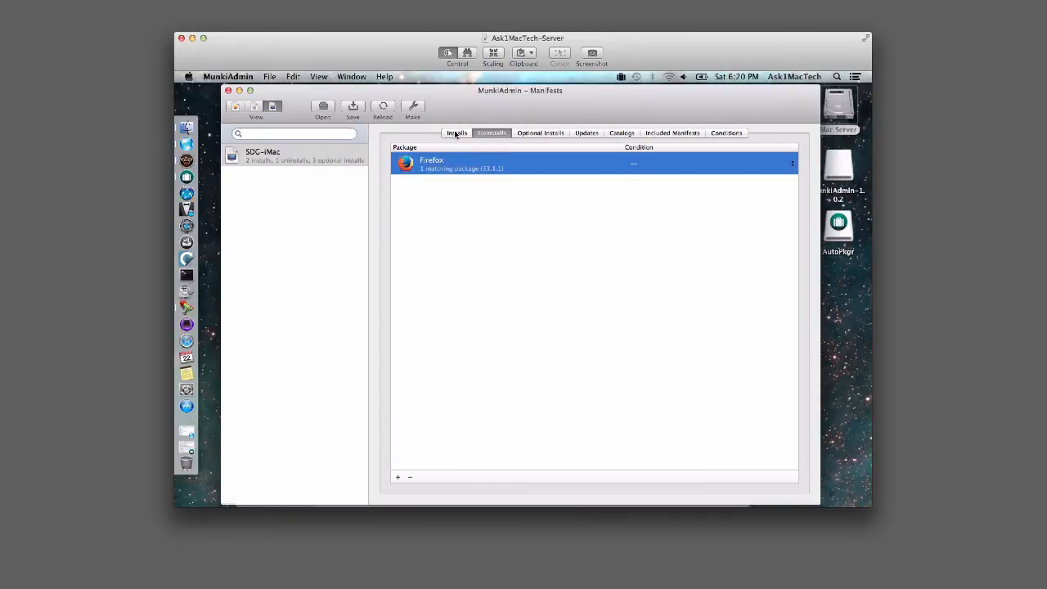
{"action": "left_click", "coordinate": [409, 477]}
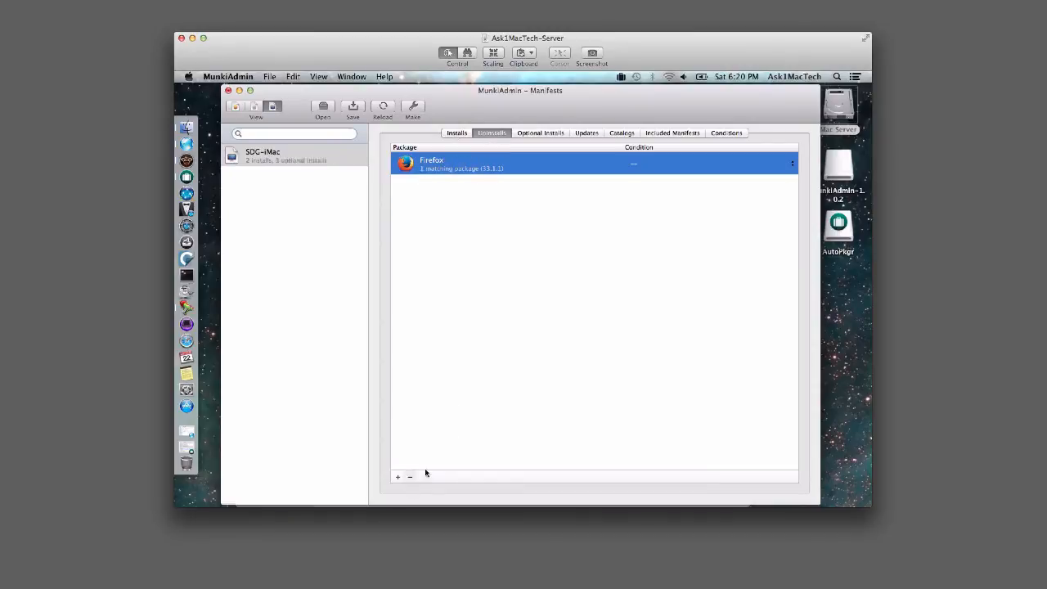
Show the manifest's optional installs, remake the catalogs and save the repository.
{"action": "left_click", "coordinate": [546, 133]}
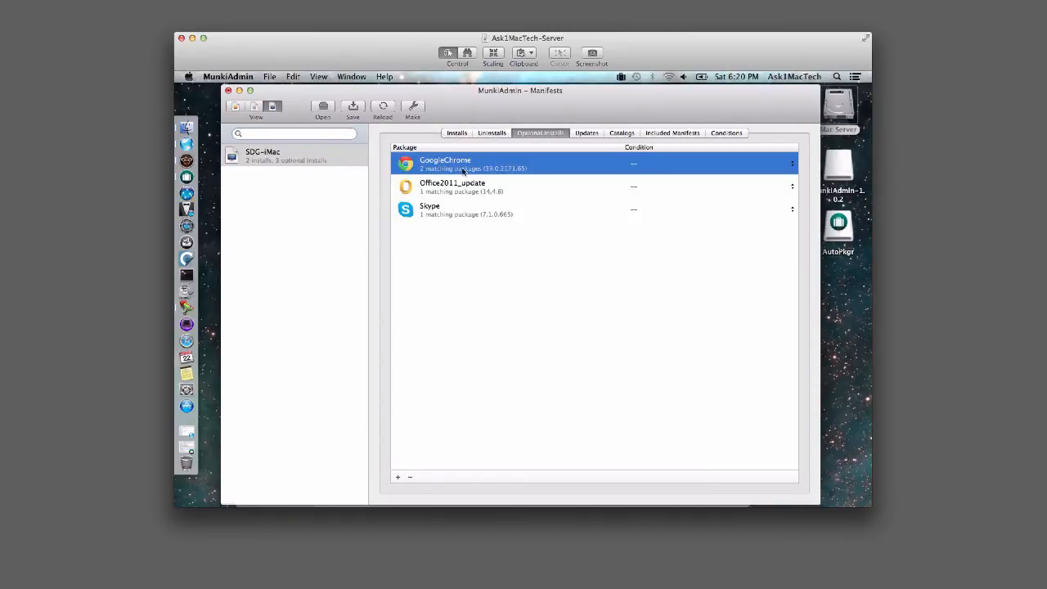
{"action": "left_click", "coordinate": [412, 106]}
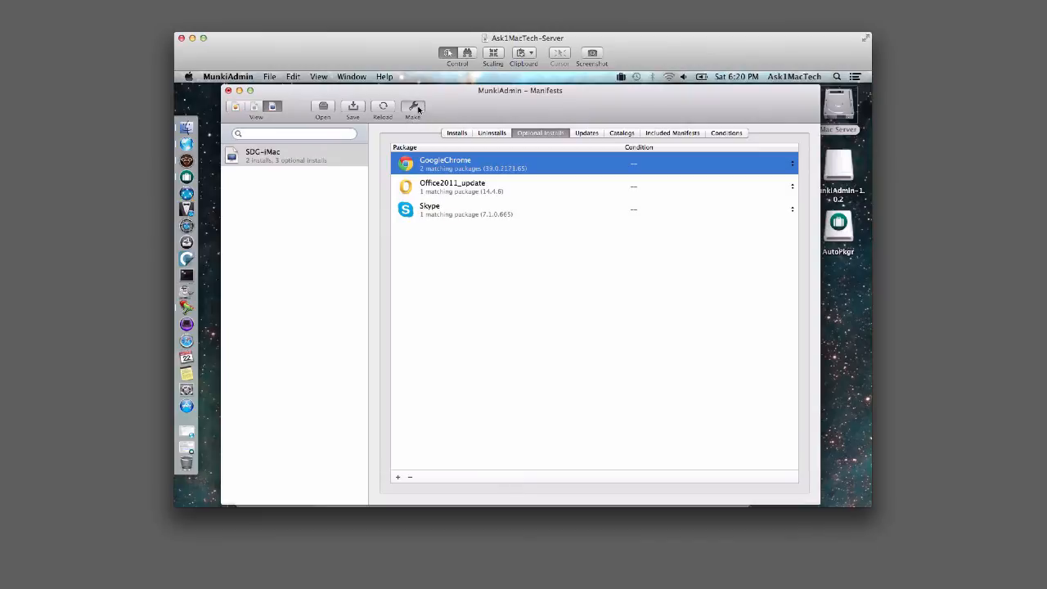
{"action": "left_click", "coordinate": [354, 109]}
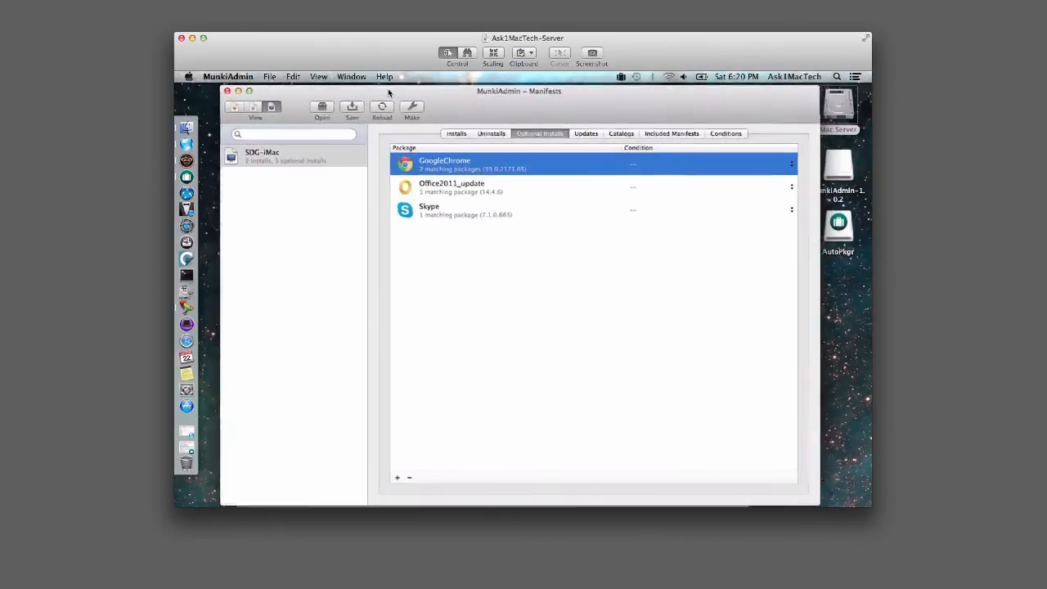
{"action": "left_click_drag", "start_coordinate": [388, 88], "coordinate": [383, 89]}
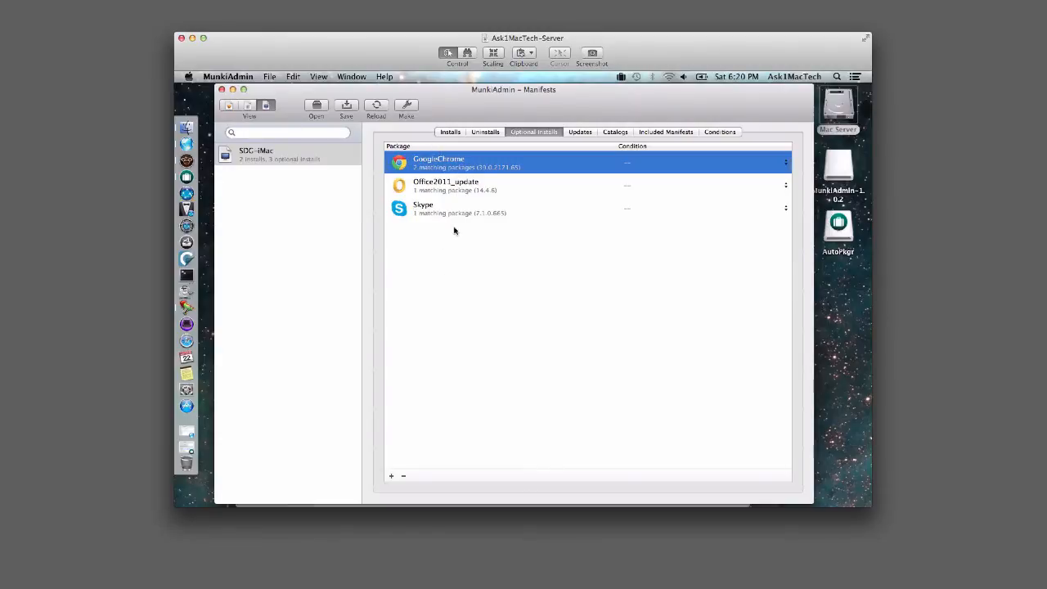
Create a new icon for package Adium 1.5.10 by extracting its image, applying it to other packages with the same name.
{"action": "left_click", "coordinate": [248, 106]}
{"action": "left_click", "coordinate": [230, 105]}
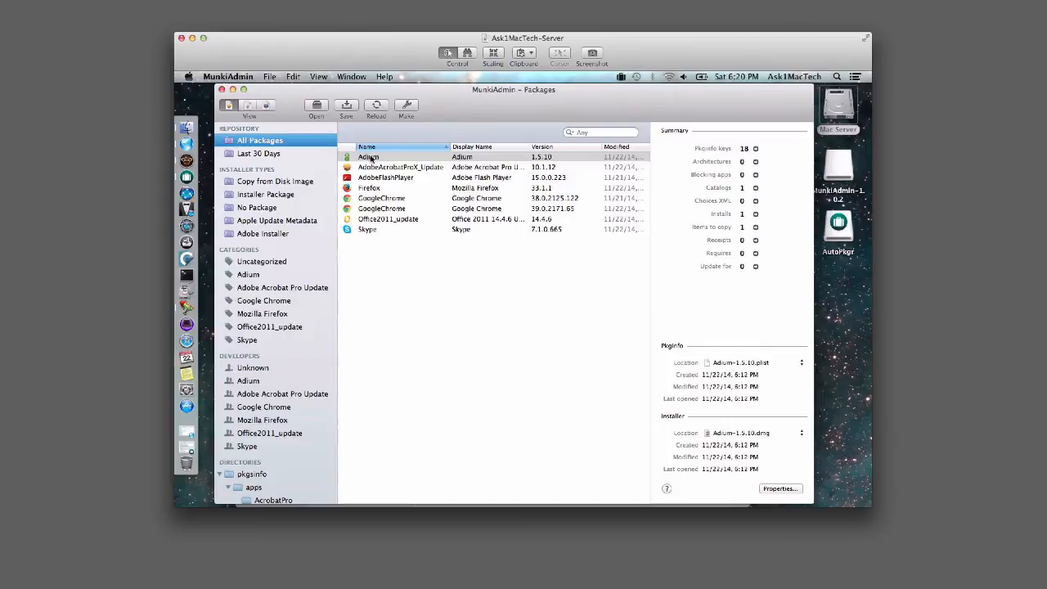
{"action": "right_click", "coordinate": [376, 155]}
{"action": "mouse_move", "coordinate": [405, 253]}
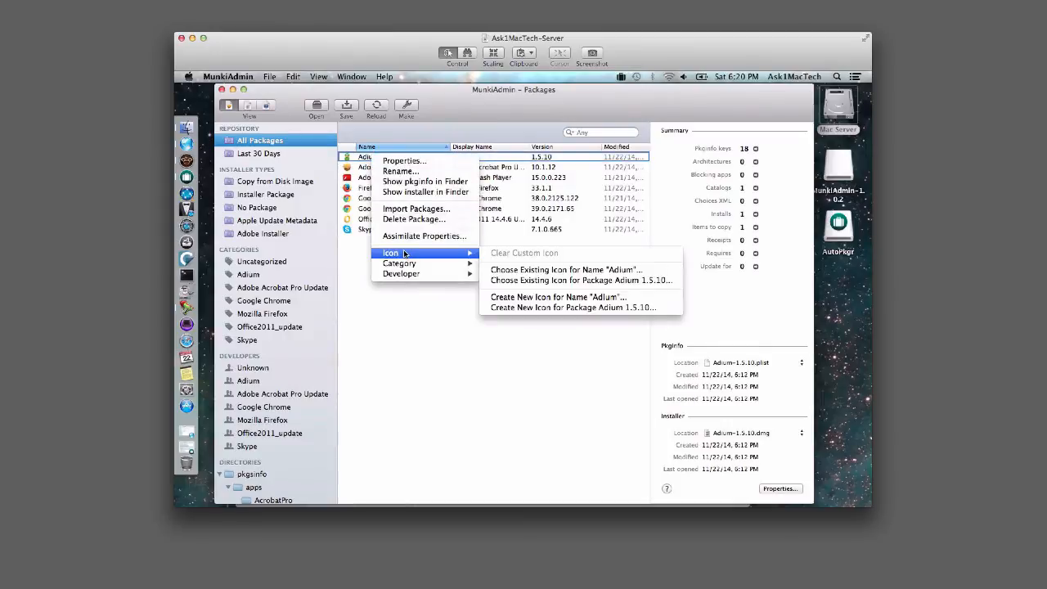
{"action": "left_click", "coordinate": [528, 308]}
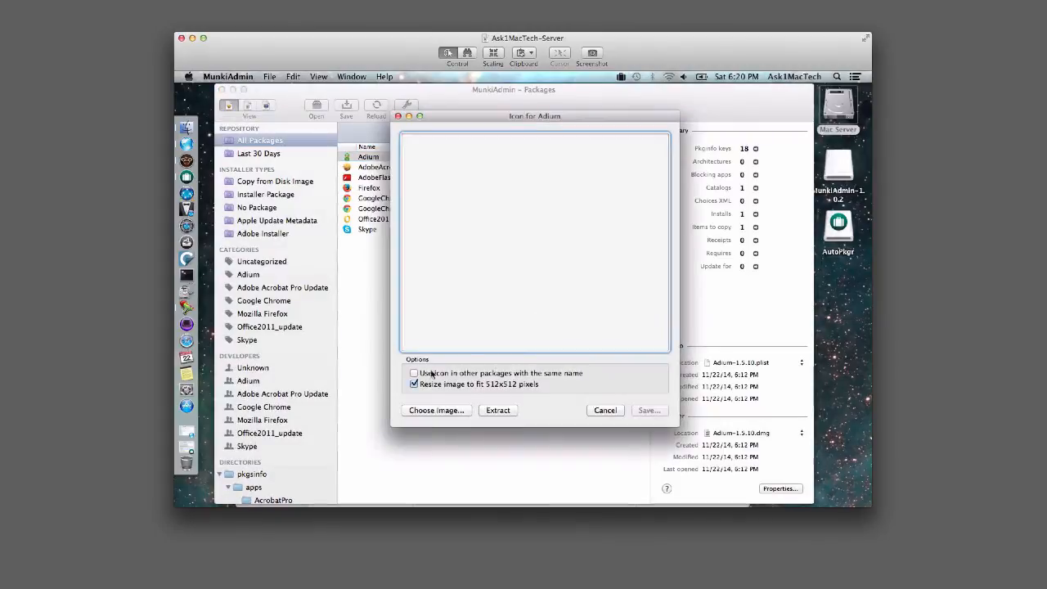
{"action": "left_click", "coordinate": [415, 374]}
{"action": "left_click", "coordinate": [499, 411]}
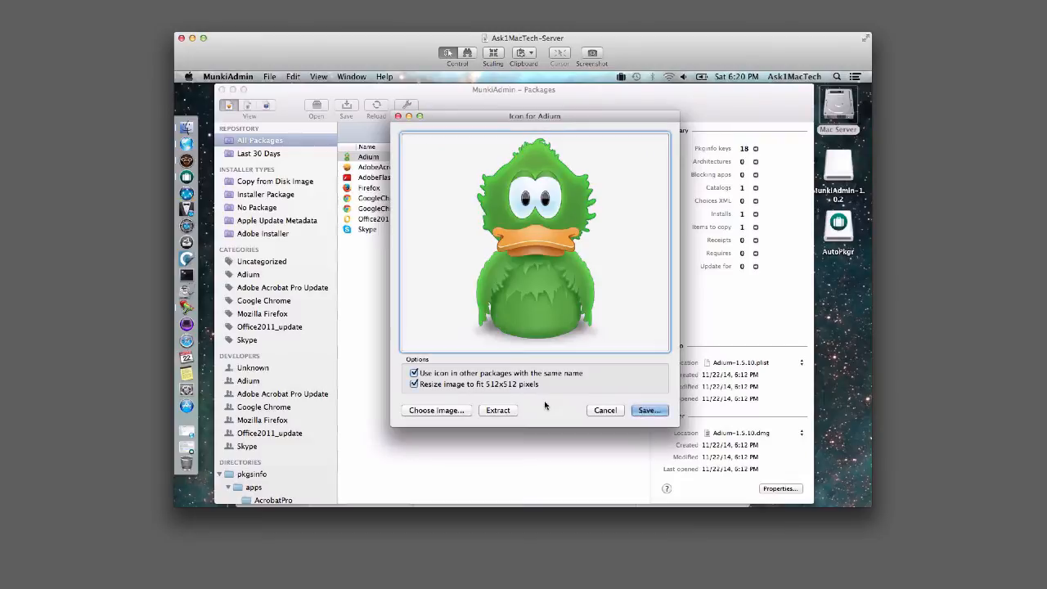
Save the icon as Adium.png in the icons folder, replacing the existing file, and save the repository.
{"action": "left_click", "coordinate": [658, 411]}
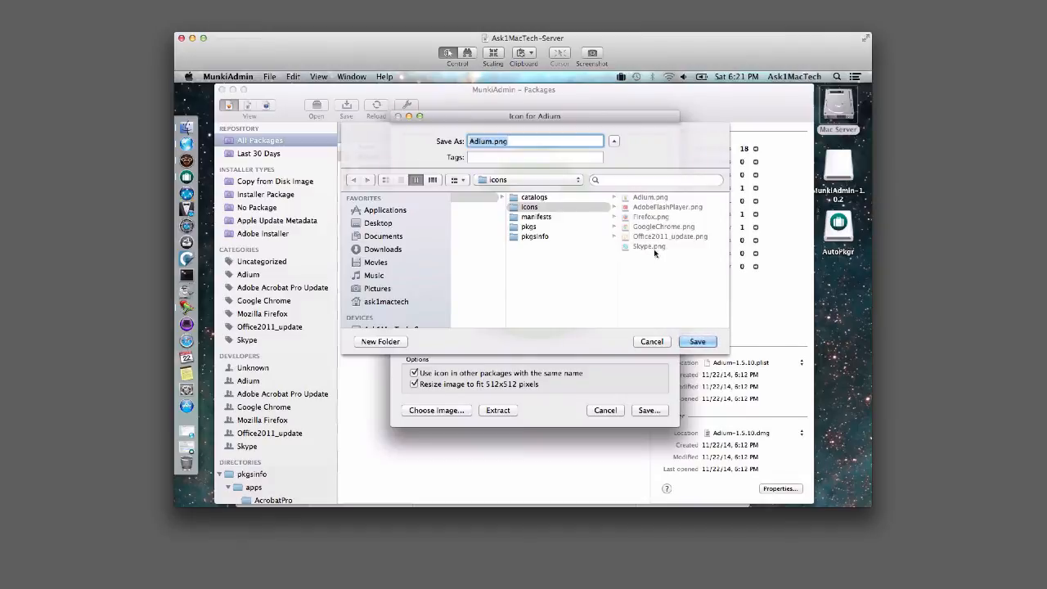
{"action": "left_click", "coordinate": [697, 342]}
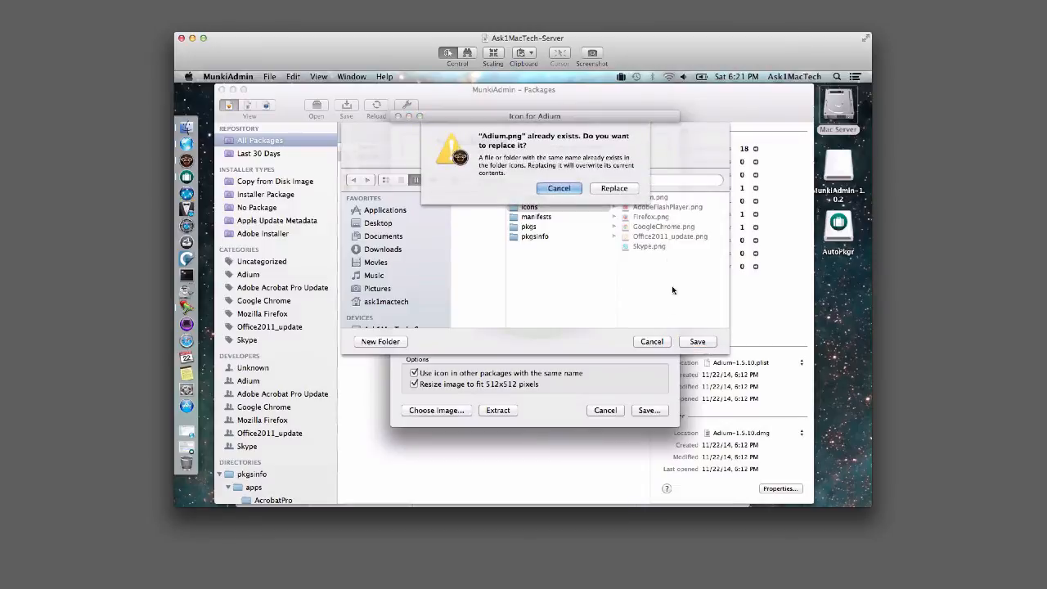
{"action": "left_click", "coordinate": [616, 189]}
{"action": "left_click", "coordinate": [651, 411]}
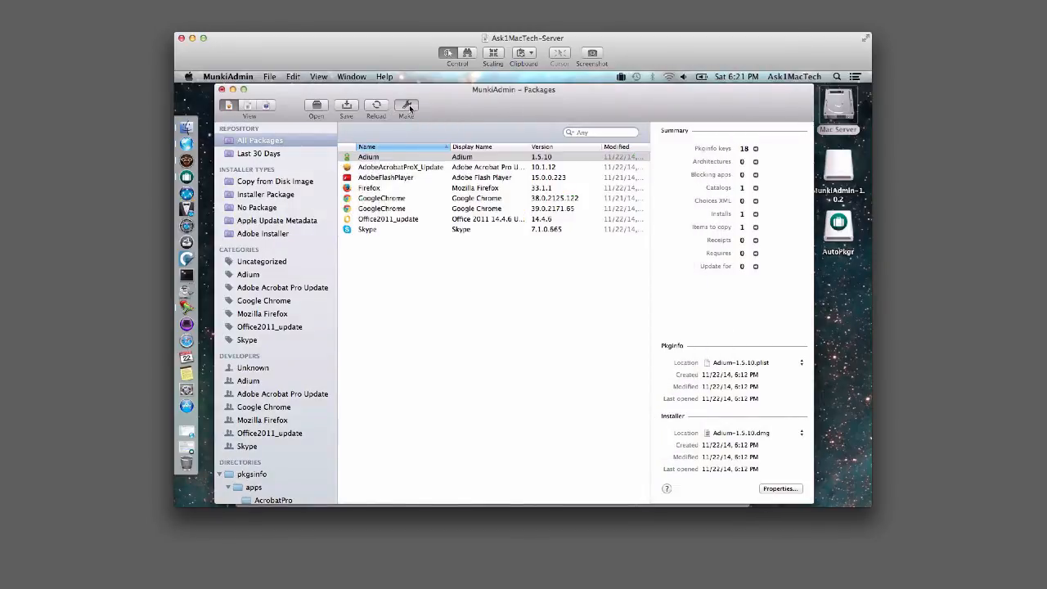
{"action": "left_click", "coordinate": [347, 106]}
{"action": "left_click", "coordinate": [349, 108]}
Disable Adium, AdobeAcrobatProX_Update and AdobeFlashPlayer in the testing catalog, and enable all three again.
{"action": "left_click", "coordinate": [248, 106]}
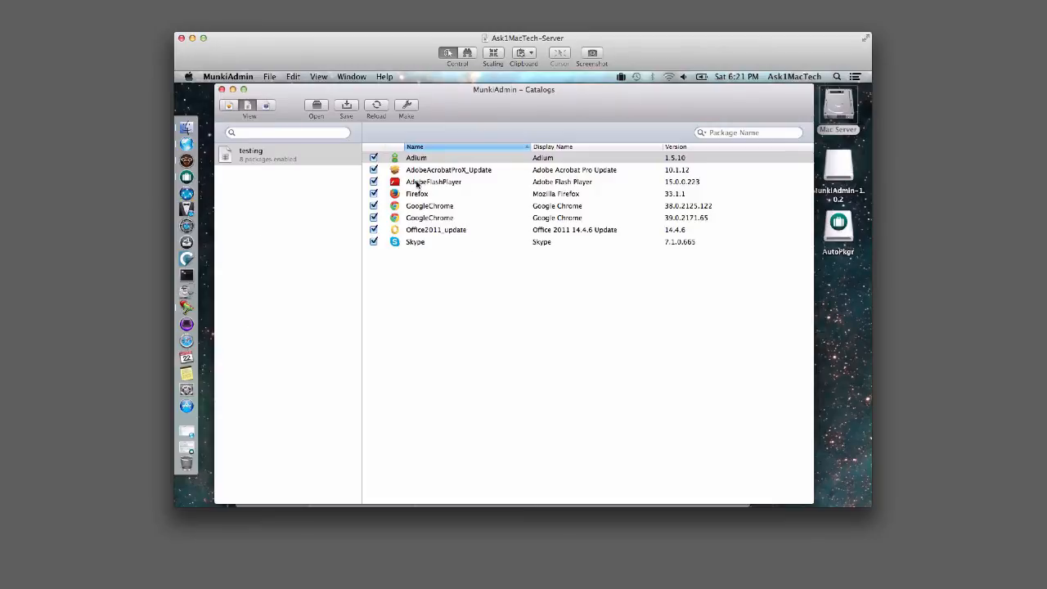
{"action": "left_click", "coordinate": [375, 158]}
{"action": "left_click", "coordinate": [373, 170]}
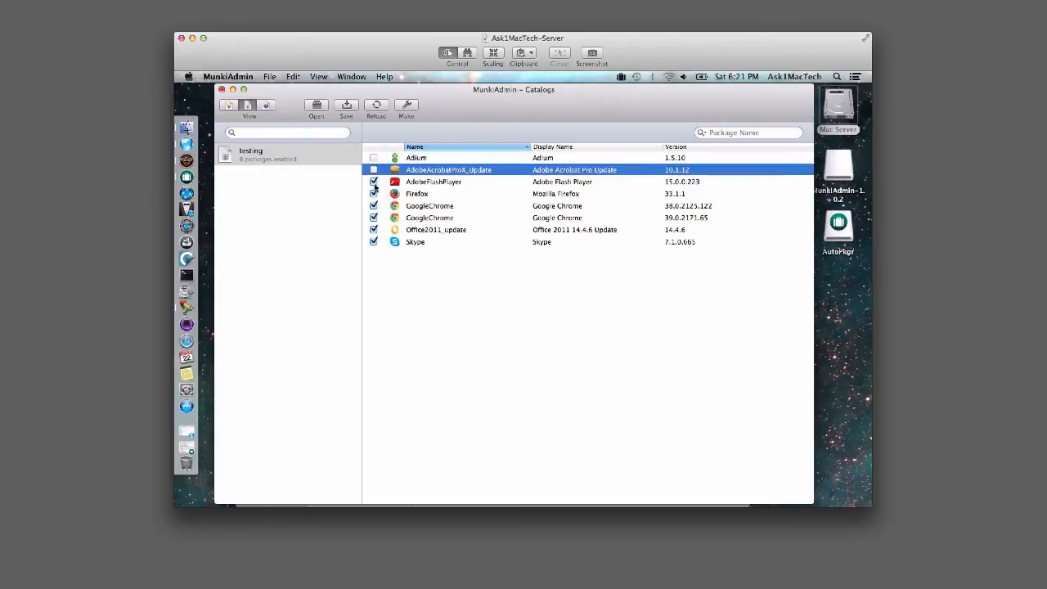
{"action": "left_click", "coordinate": [374, 181]}
{"action": "left_click", "coordinate": [374, 170]}
{"action": "left_click", "coordinate": [374, 159]}
{"action": "left_click", "coordinate": [374, 181]}
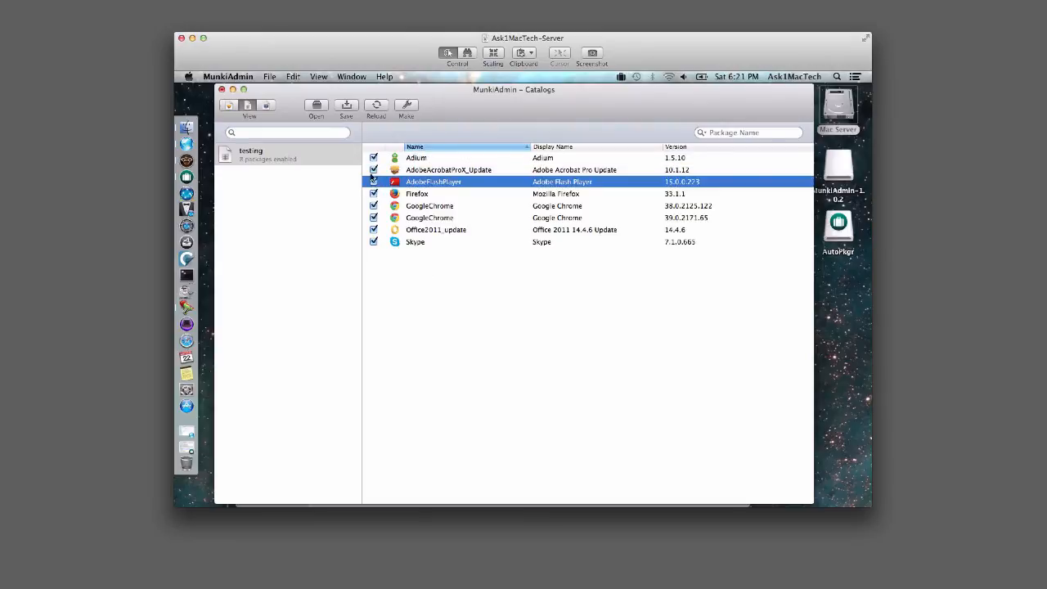
{"action": "left_click", "coordinate": [262, 155]}
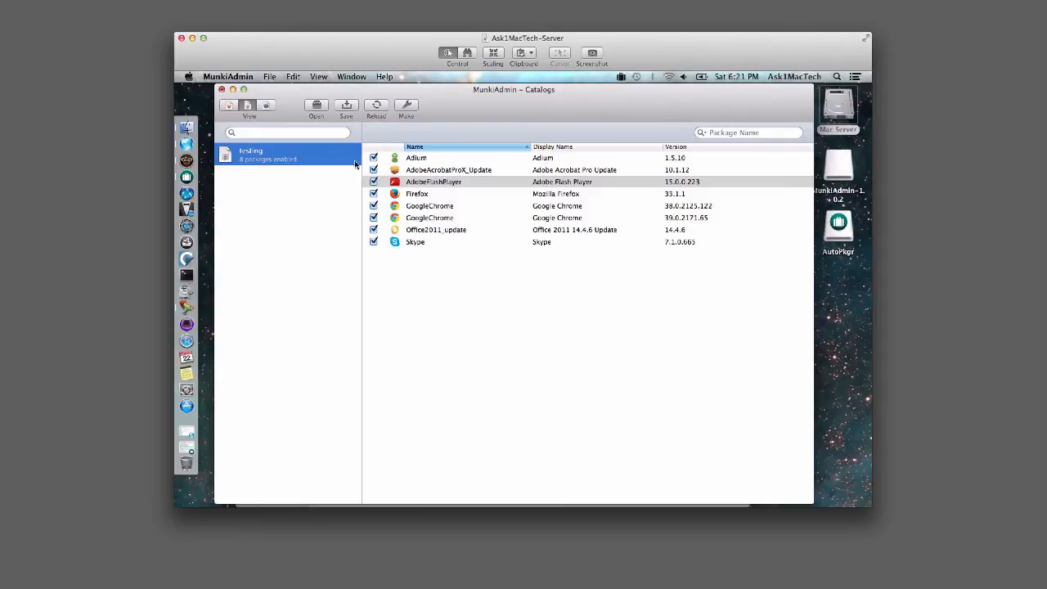
Review the SDG-iMac manifest's installs, uninstalls and optional installs.
{"action": "left_click", "coordinate": [266, 105]}
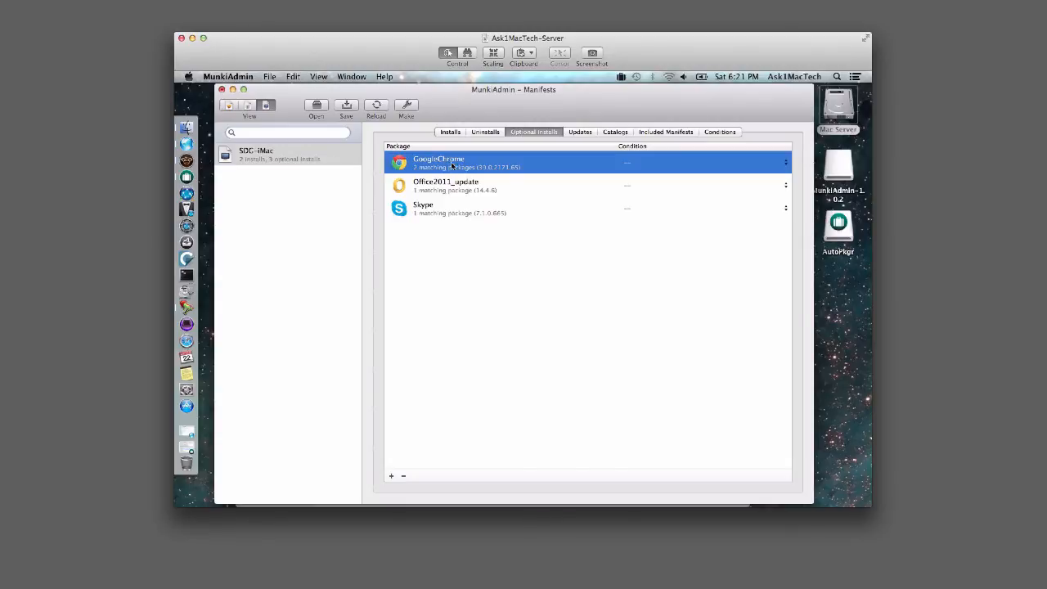
{"action": "left_click", "coordinate": [451, 133]}
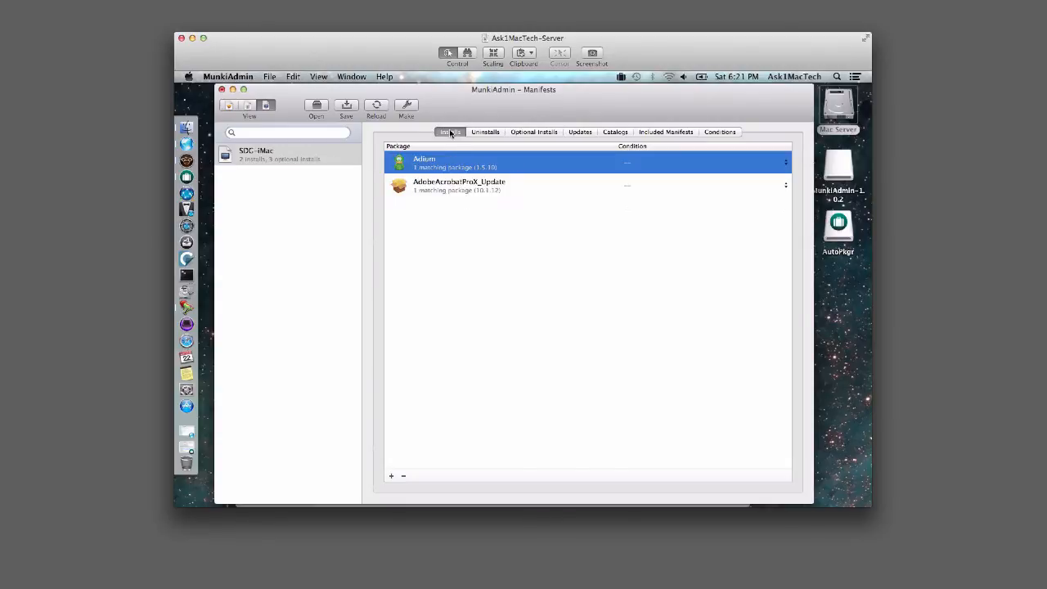
{"action": "left_click", "coordinate": [266, 153]}
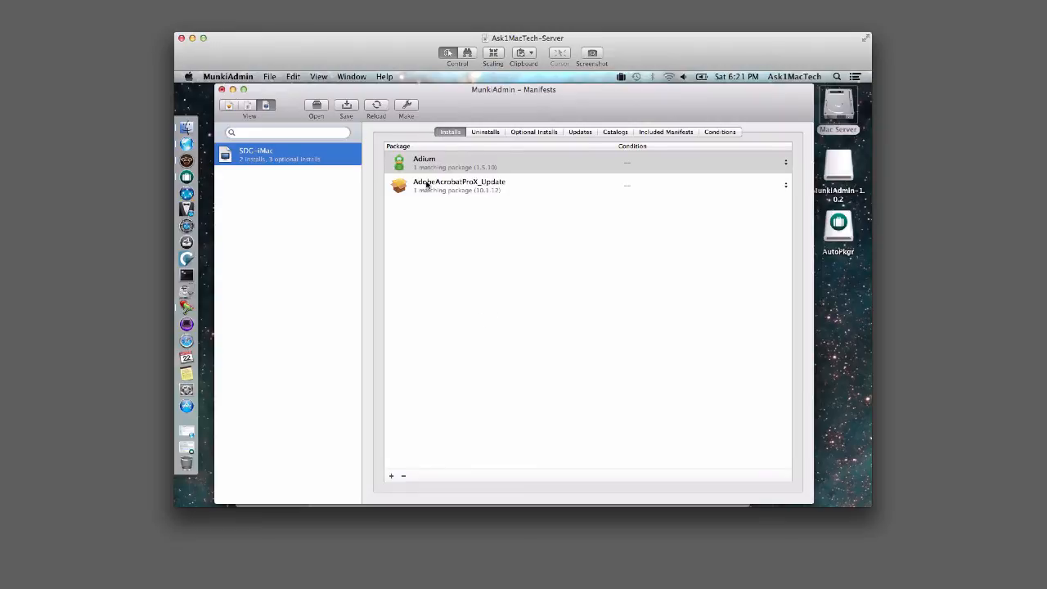
{"action": "left_click", "coordinate": [483, 132]}
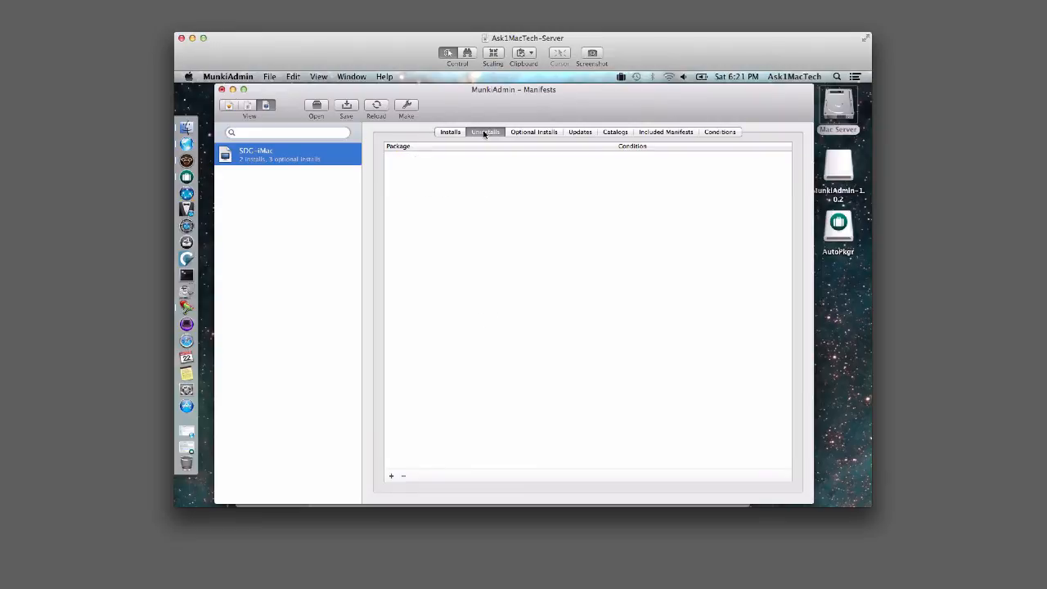
{"action": "left_click", "coordinate": [534, 132]}
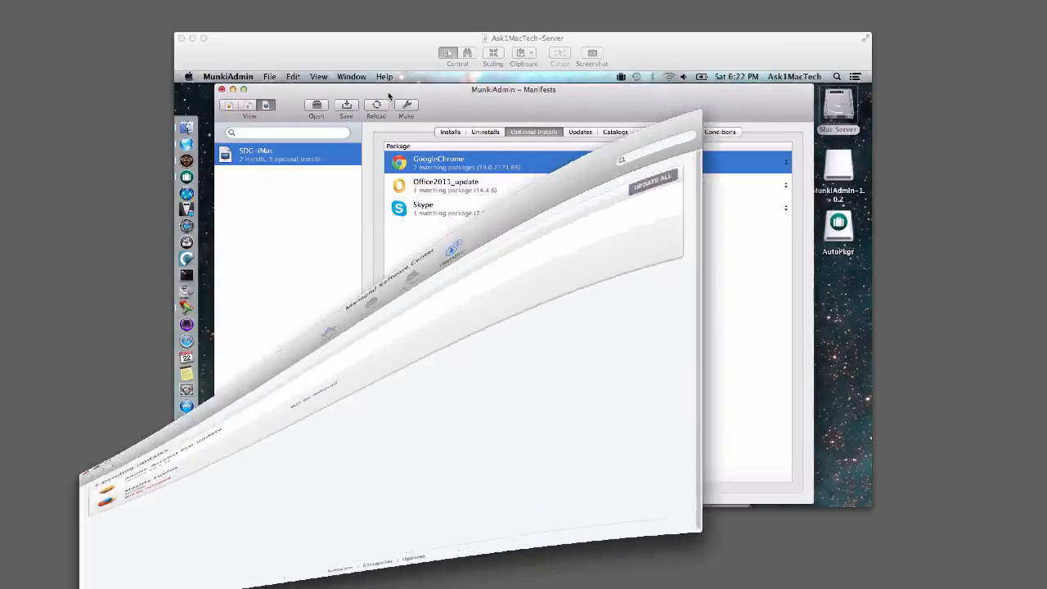
Examine the Adium package's basic info in its properties, and close them without changes.
{"action": "left_click", "coordinate": [448, 99]}
{"action": "left_click", "coordinate": [226, 107]}
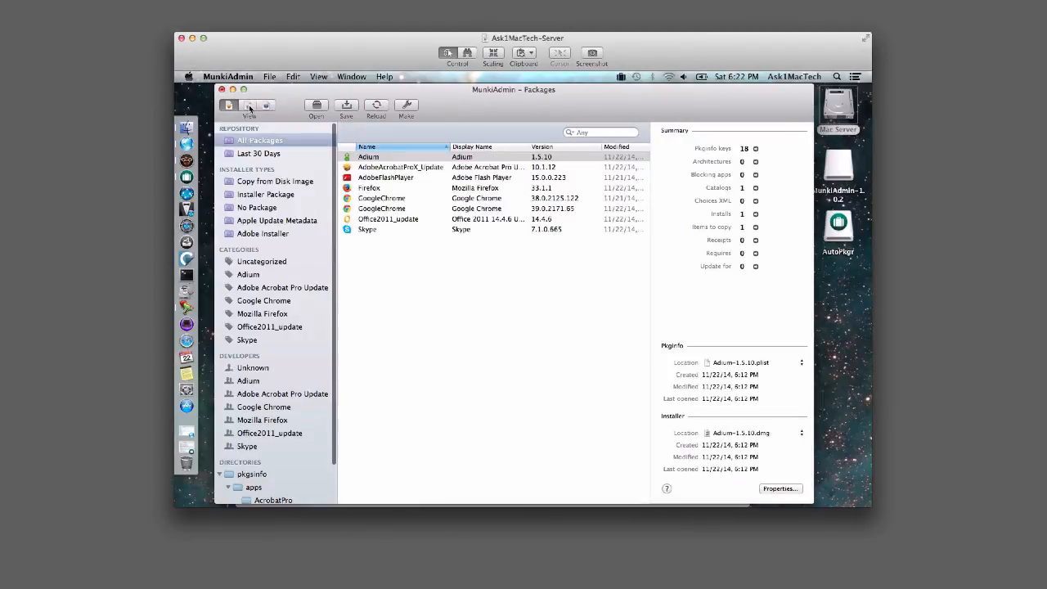
{"action": "left_click", "coordinate": [248, 106]}
{"action": "left_click", "coordinate": [229, 104]}
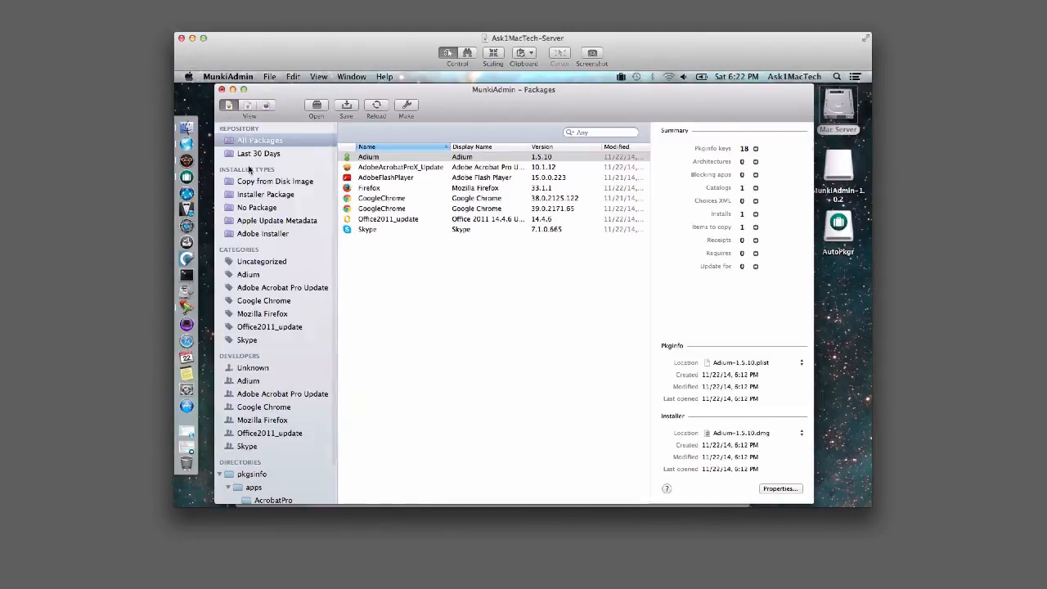
{"action": "double_click", "coordinate": [382, 158]}
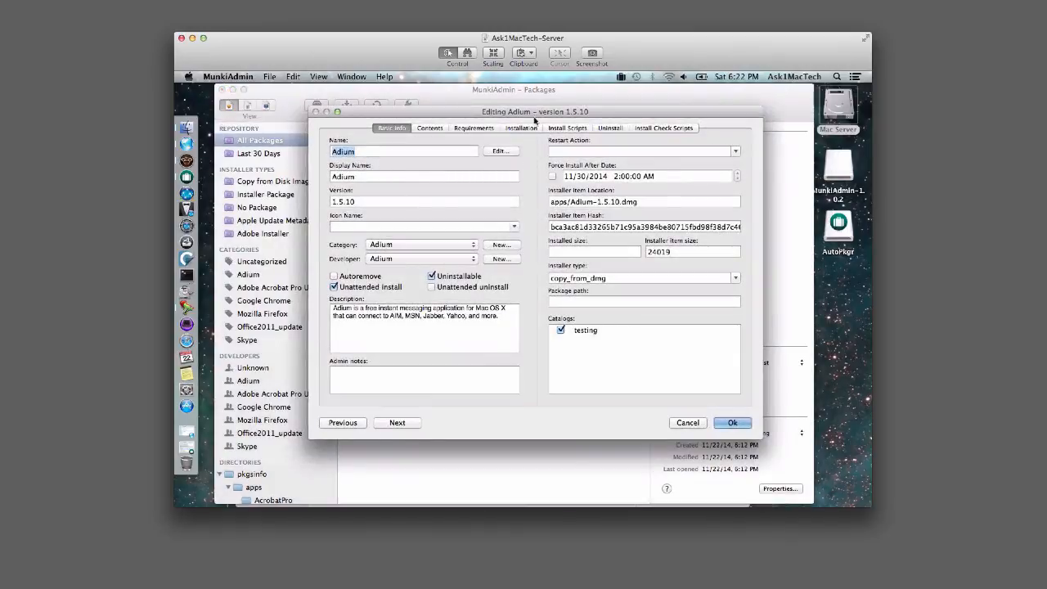
{"action": "left_click_drag", "start_coordinate": [527, 114], "coordinate": [501, 99]}
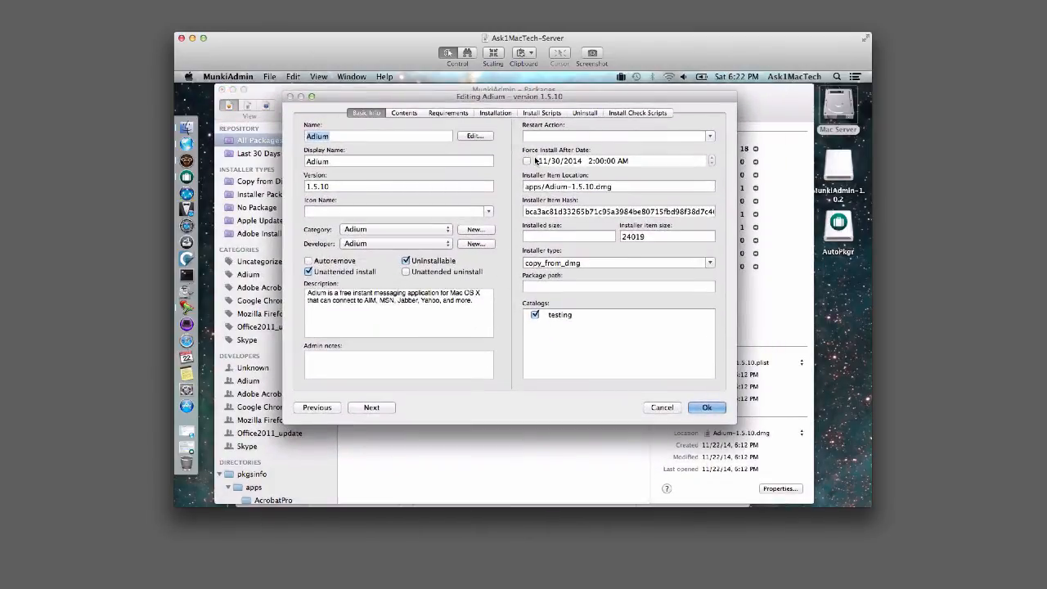
{"action": "left_click", "coordinate": [661, 408]}
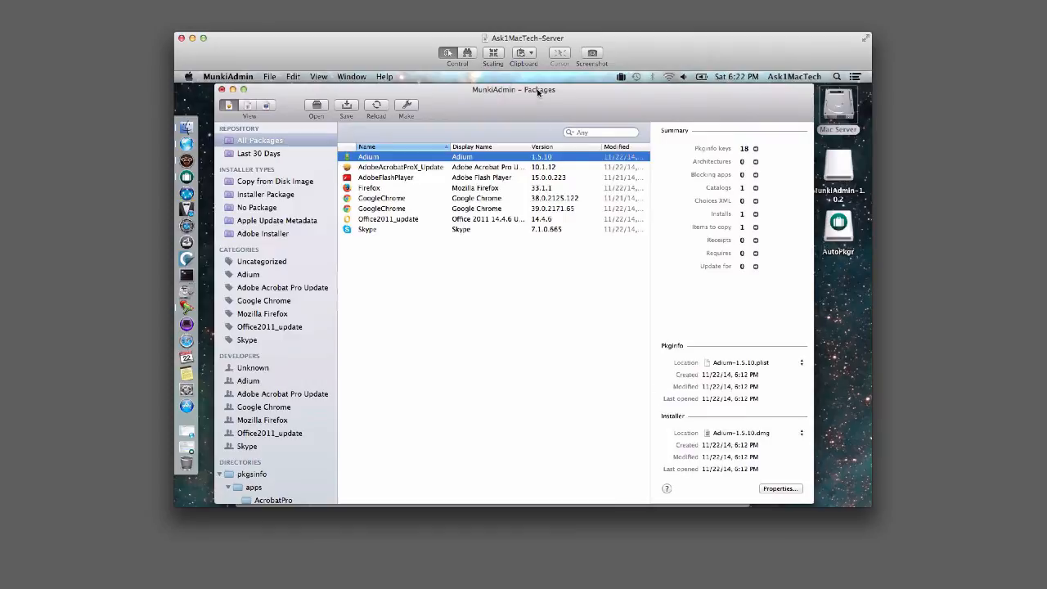
{"action": "left_click_drag", "start_coordinate": [544, 93], "coordinate": [540, 92]}
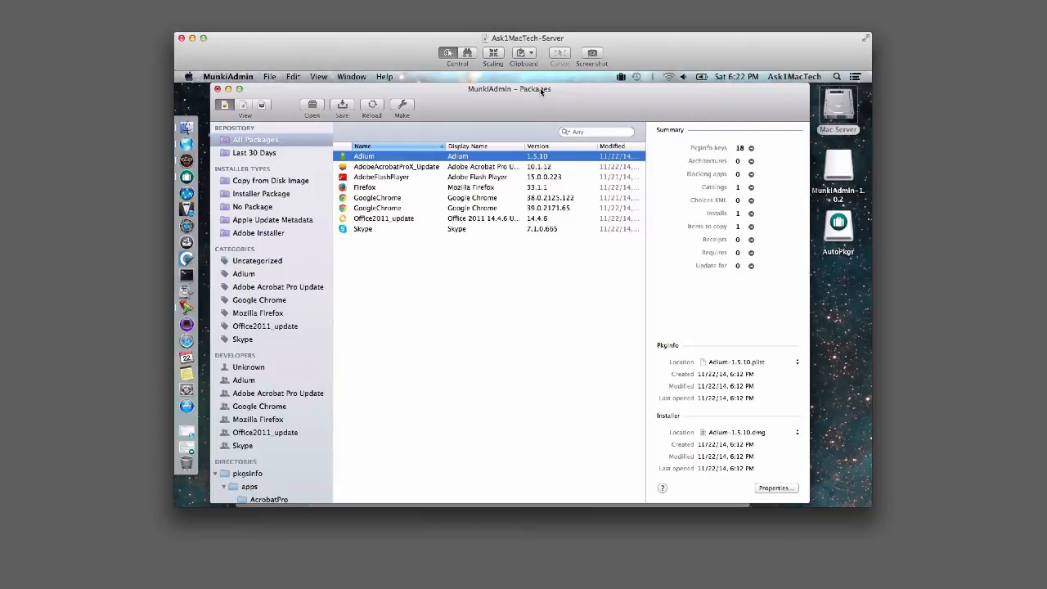